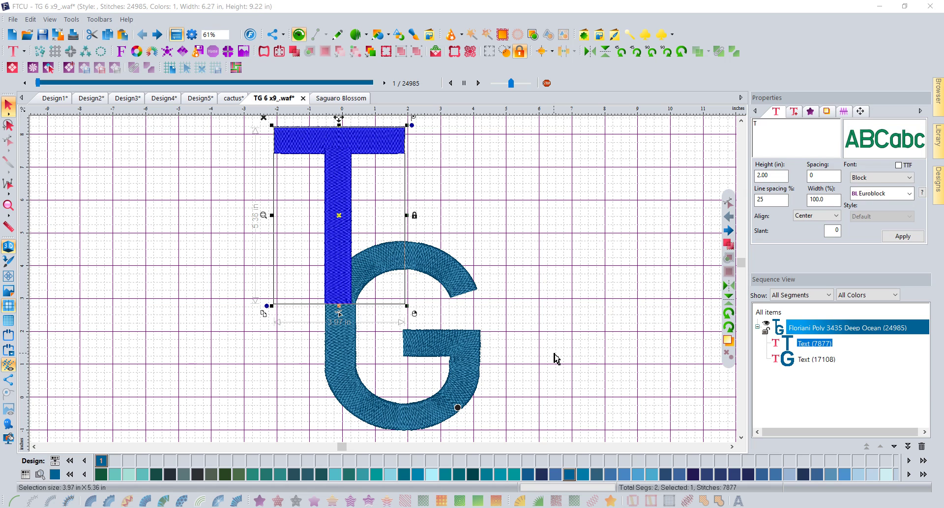
{"action": "left_click", "coordinate": [556, 358]}
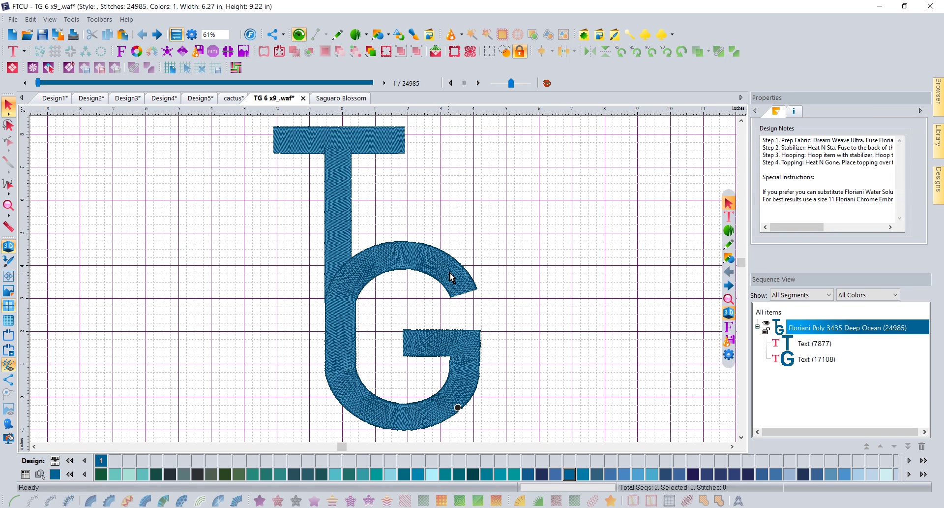
{"action": "left_click", "coordinate": [813, 343]}
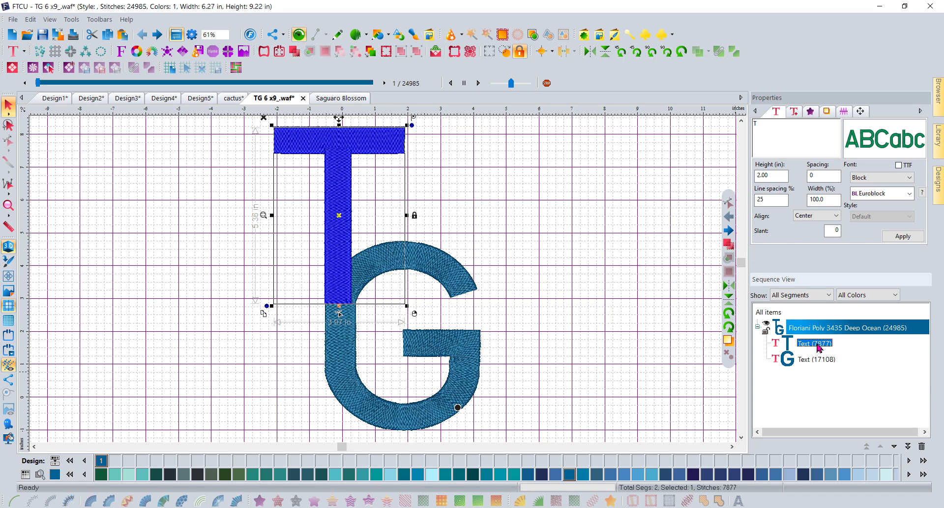
{"action": "left_click", "coordinate": [807, 344]}
{"action": "left_click", "coordinate": [12, 54]}
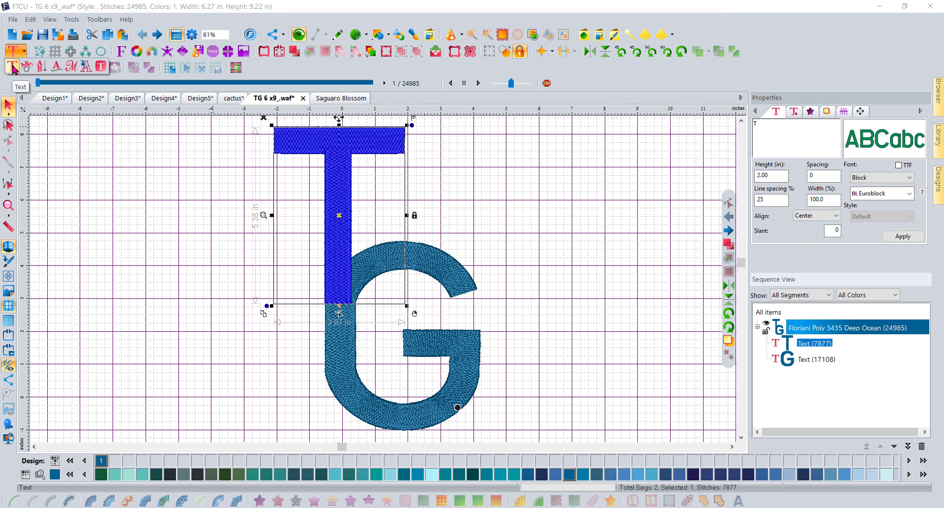
{"action": "left_click", "coordinate": [13, 67]}
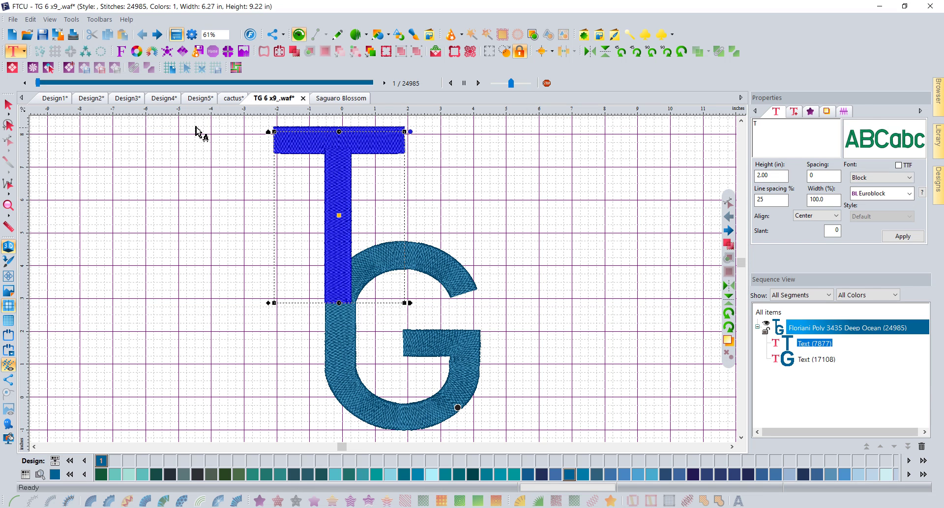
{"action": "left_click", "coordinate": [8, 105]}
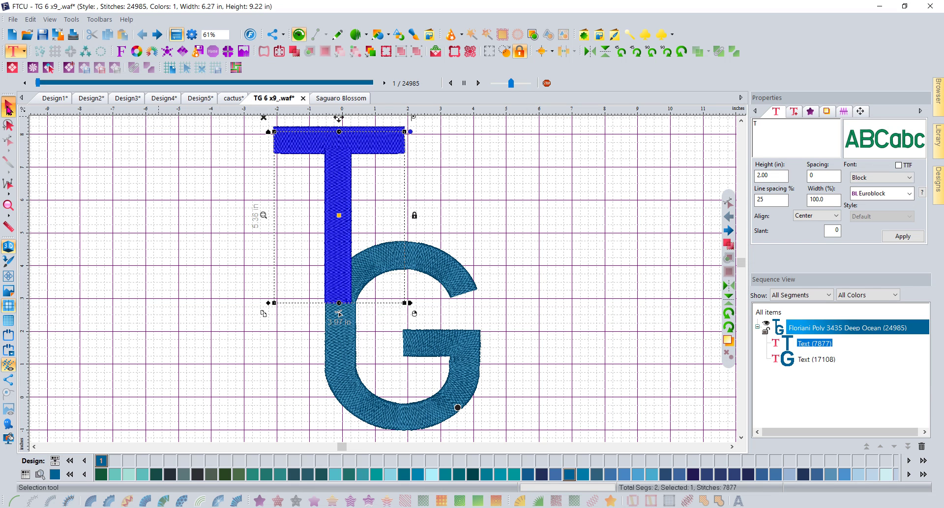
Step: Break up the T text object into its individual run and satin path segments
{"action": "left_click", "coordinate": [809, 343]}
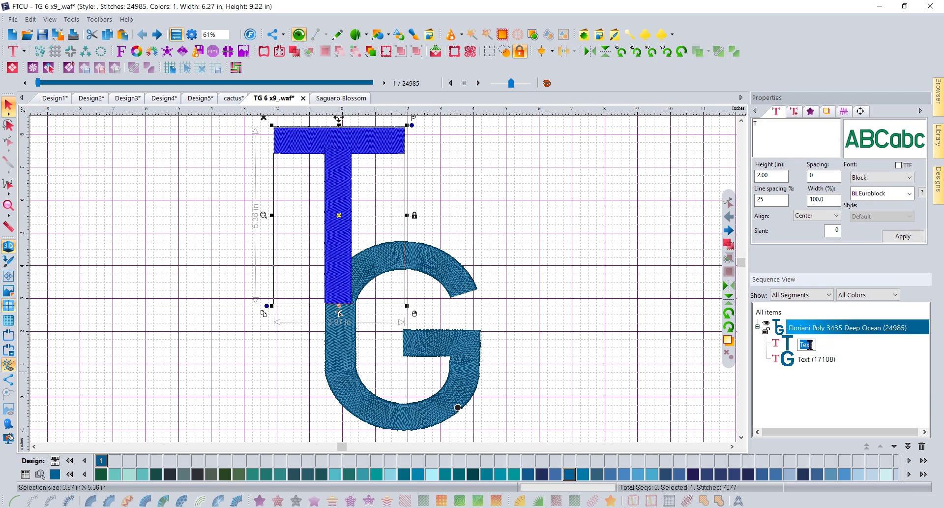
{"action": "key", "text": "Escape"}
{"action": "right_click", "coordinate": [807, 345]}
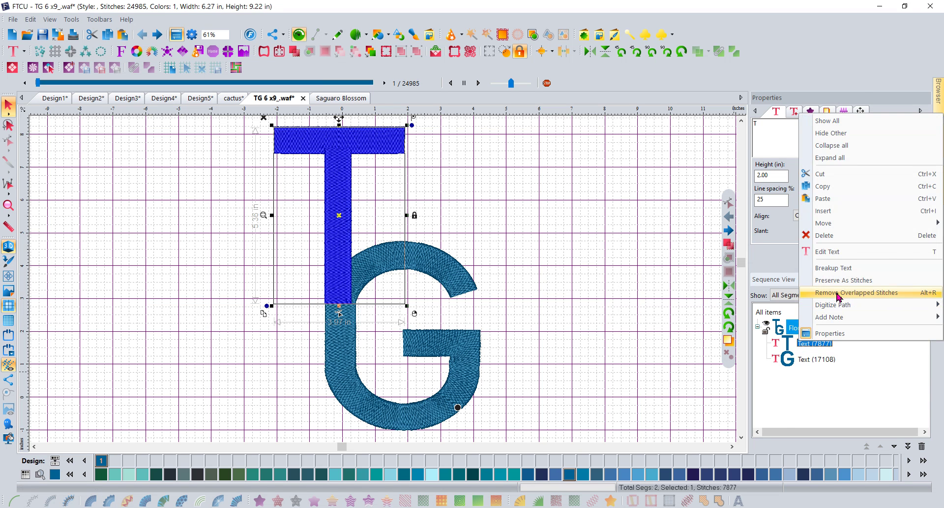
{"action": "left_click", "coordinate": [838, 294]}
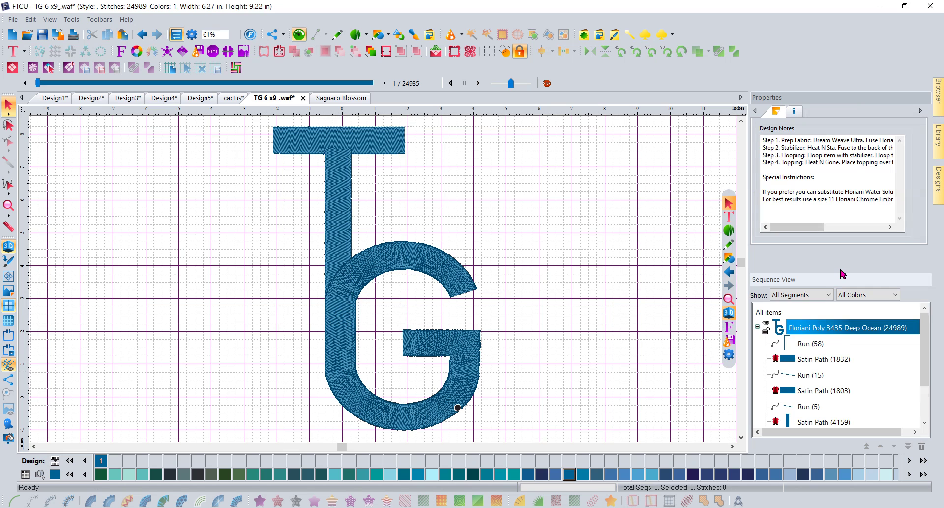
Step: Break up the G text object into its individual run and satin path segments
{"action": "left_click", "coordinate": [924, 423]}
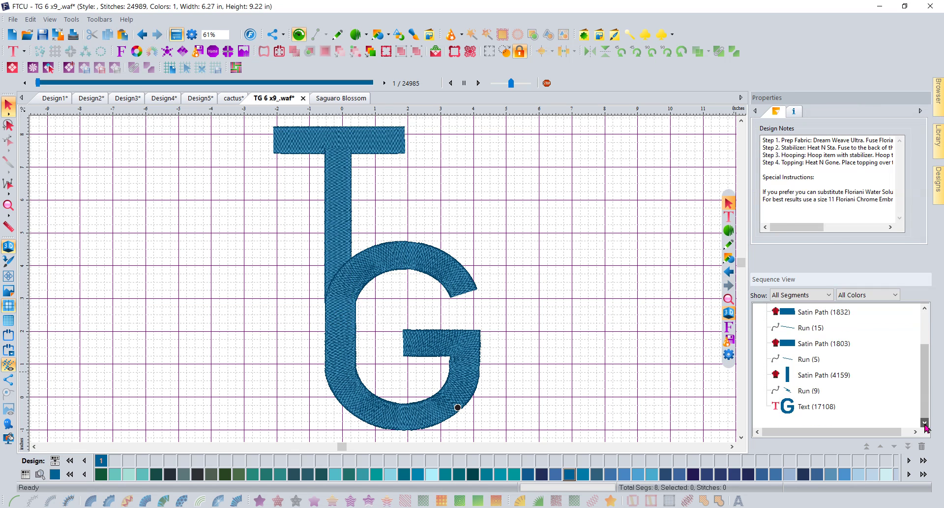
{"action": "left_click", "coordinate": [817, 406]}
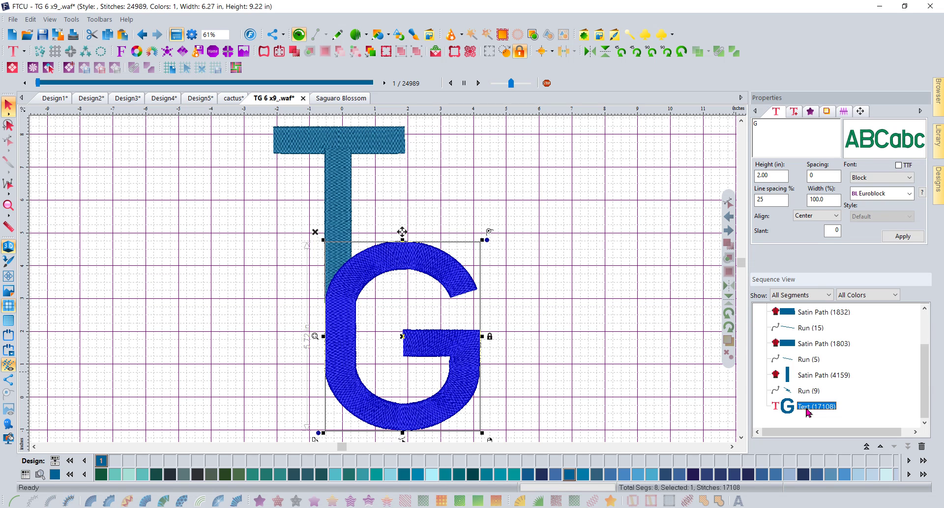
{"action": "right_click", "coordinate": [808, 412]}
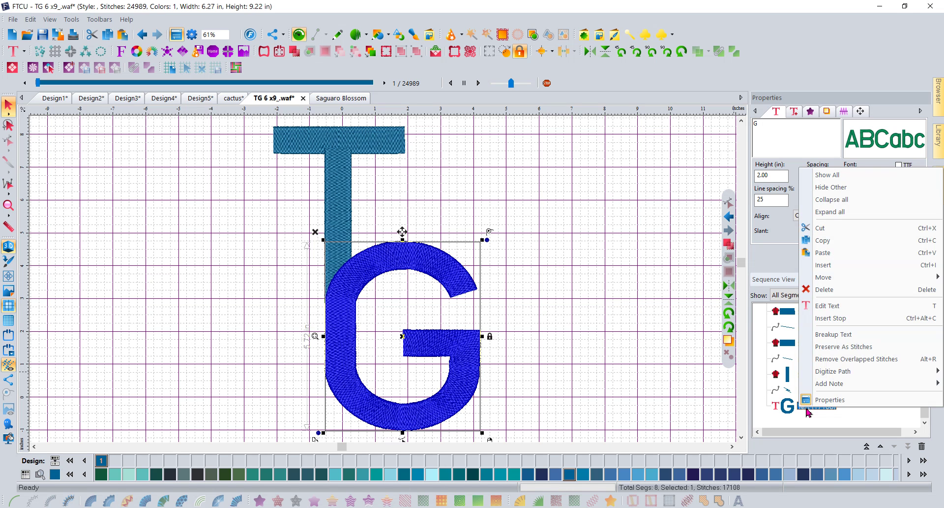
{"action": "left_click", "coordinate": [827, 335]}
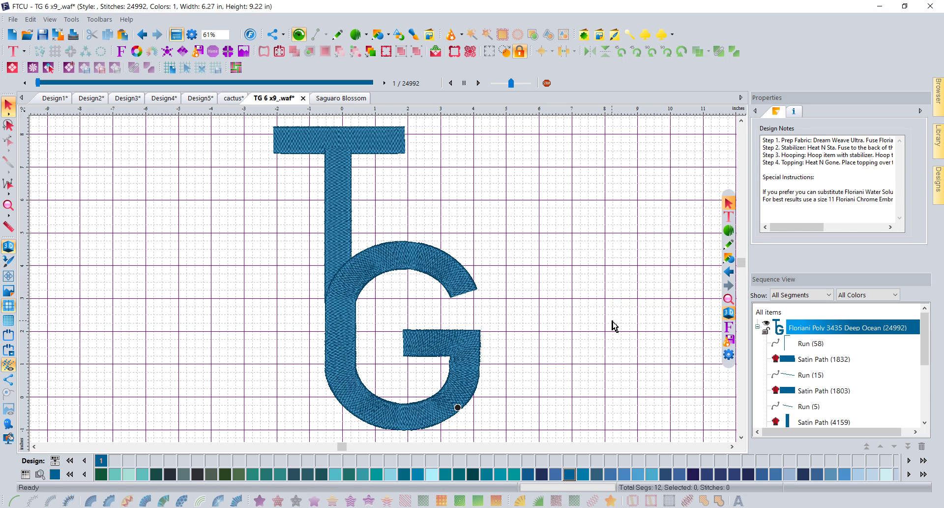
Step: Remove the stitches overlapped by the G's C-shaped satin path with 0.5 mm allowed overlap, and check the T's stem
{"action": "left_click", "coordinate": [450, 270]}
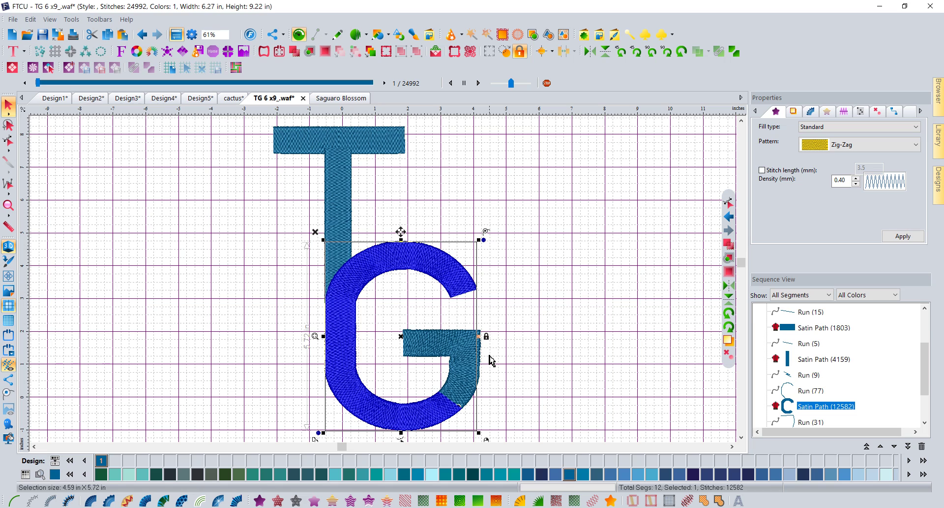
{"action": "right_click", "coordinate": [432, 264]}
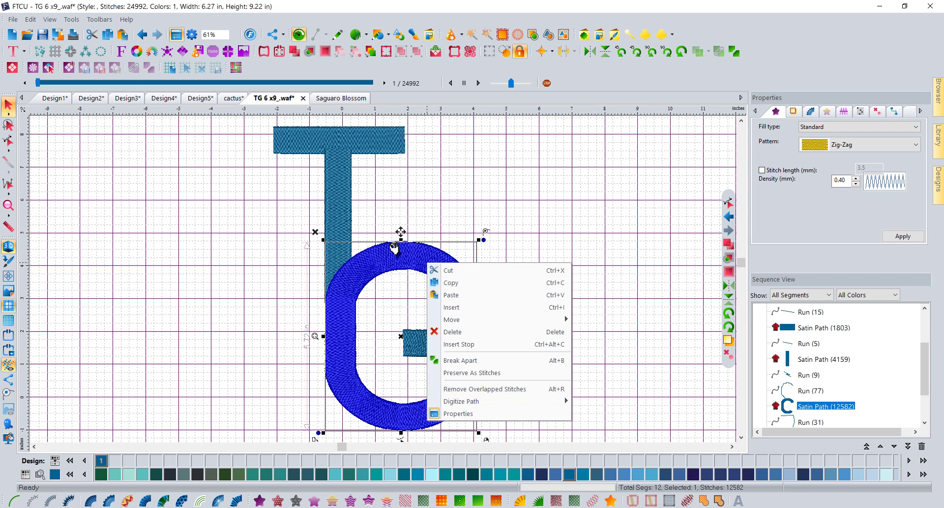
{"action": "left_click", "coordinate": [488, 391]}
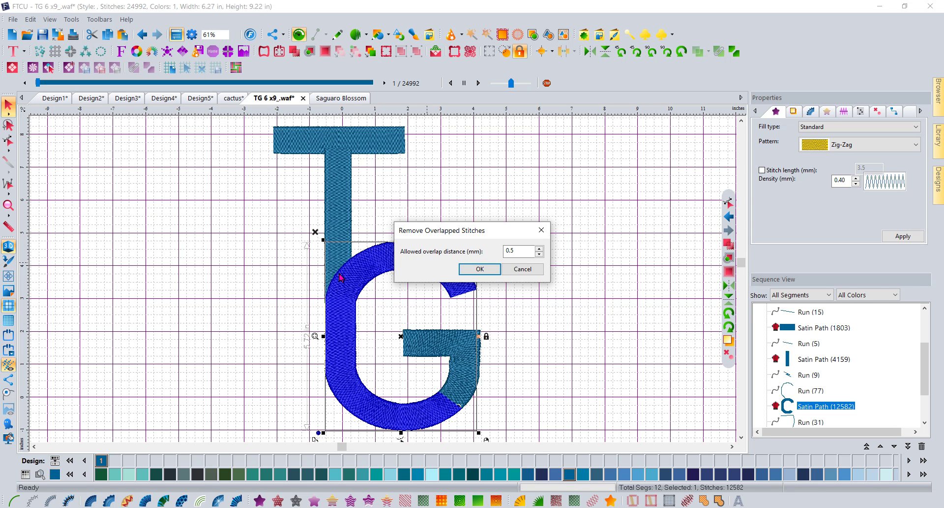
{"action": "left_click", "coordinate": [479, 269]}
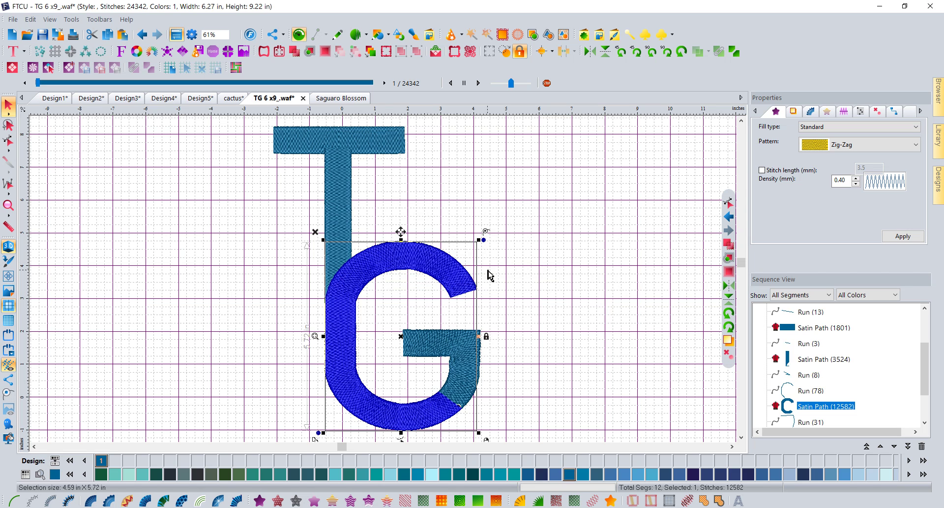
{"action": "left_click", "coordinate": [338, 201]}
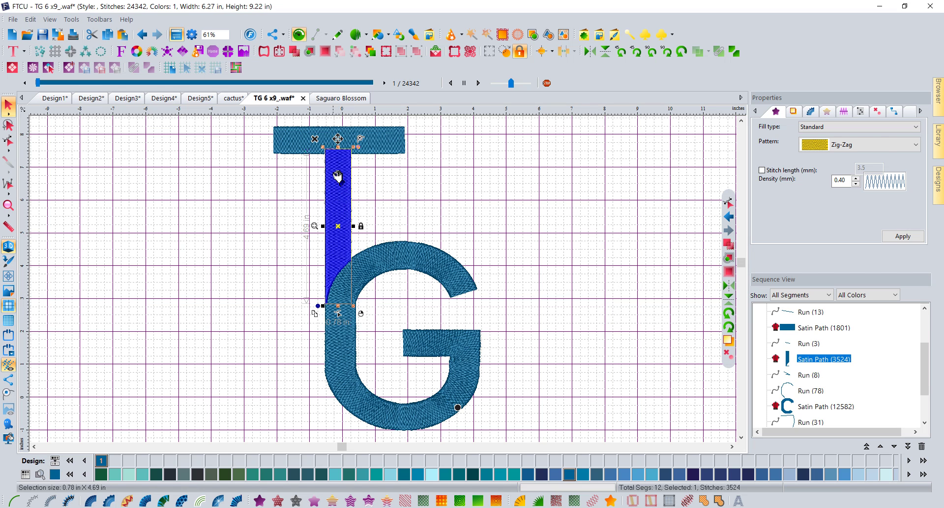
{"action": "left_click", "coordinate": [588, 201]}
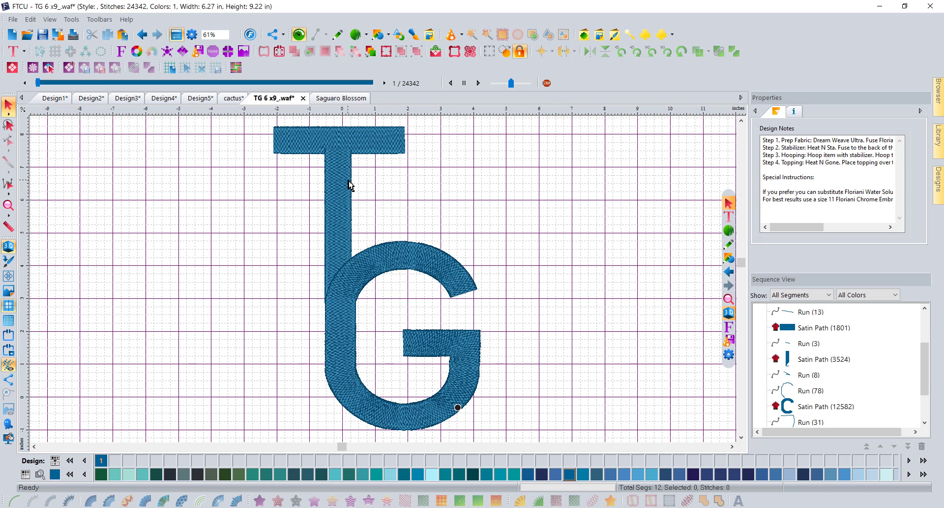
Step: Start an artwork path at the T's upper-left corner, tracing around the crossbar's right half and down the stem to the G
{"action": "left_click", "coordinate": [8, 206]}
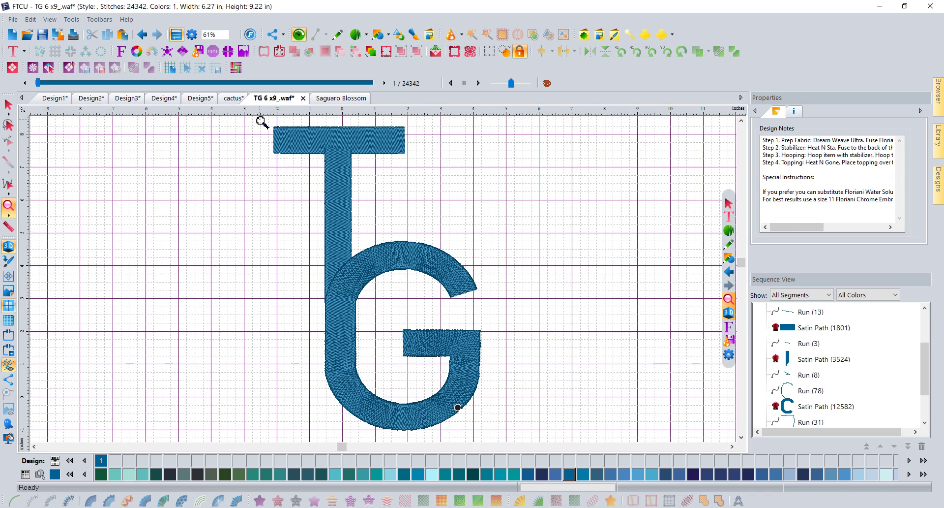
{"action": "left_click_drag", "start_coordinate": [262, 122], "coordinate": [432, 217]}
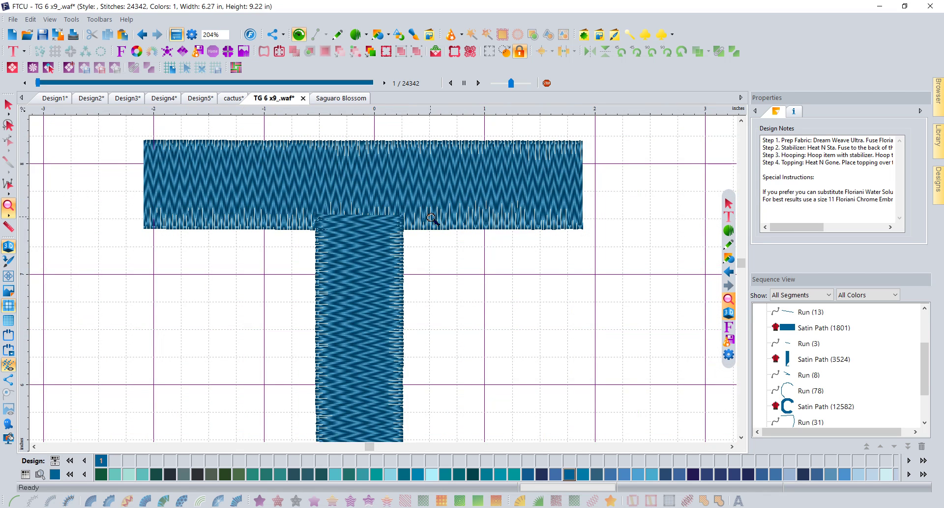
{"action": "left_click", "coordinate": [339, 37]}
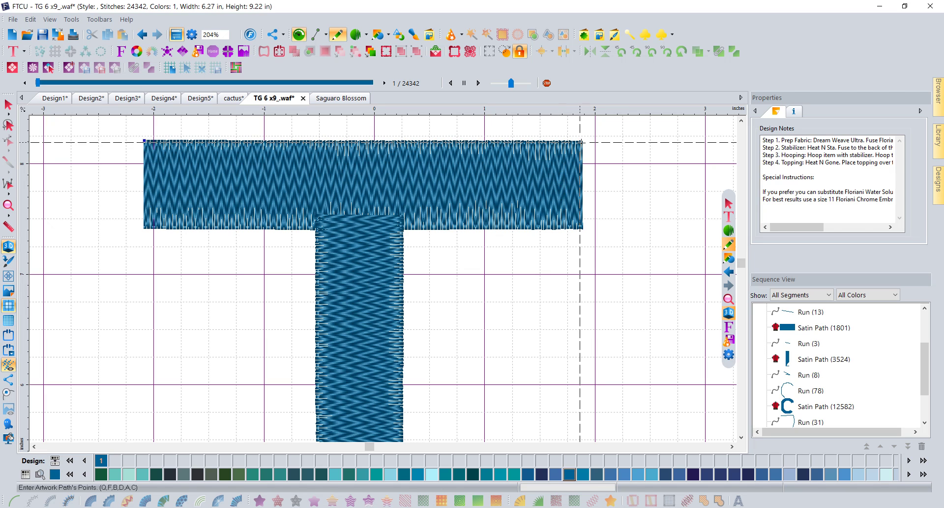
{"action": "left_click", "coordinate": [580, 142]}
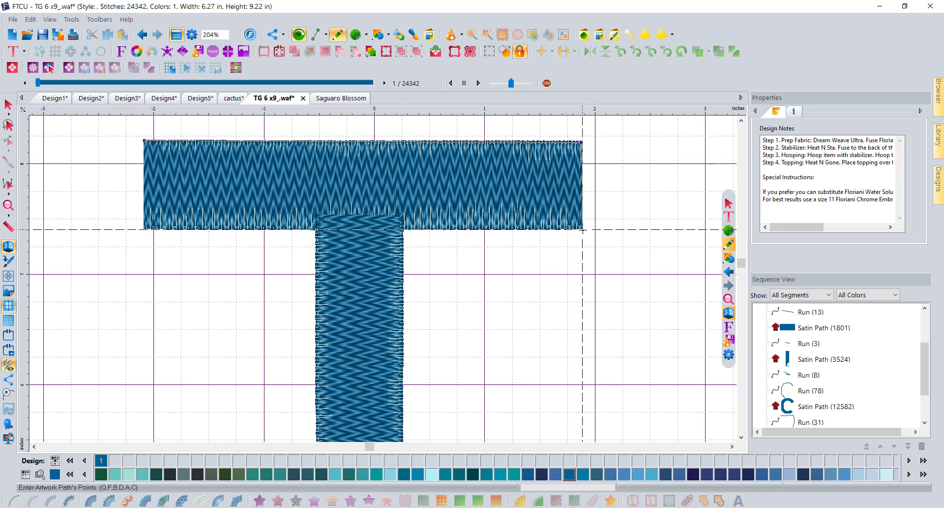
{"action": "left_click", "coordinate": [582, 230]}
{"action": "left_click", "coordinate": [402, 229]}
{"action": "scroll", "coordinate": [402, 229], "scroll_direction": "down", "scroll_amount": 3}
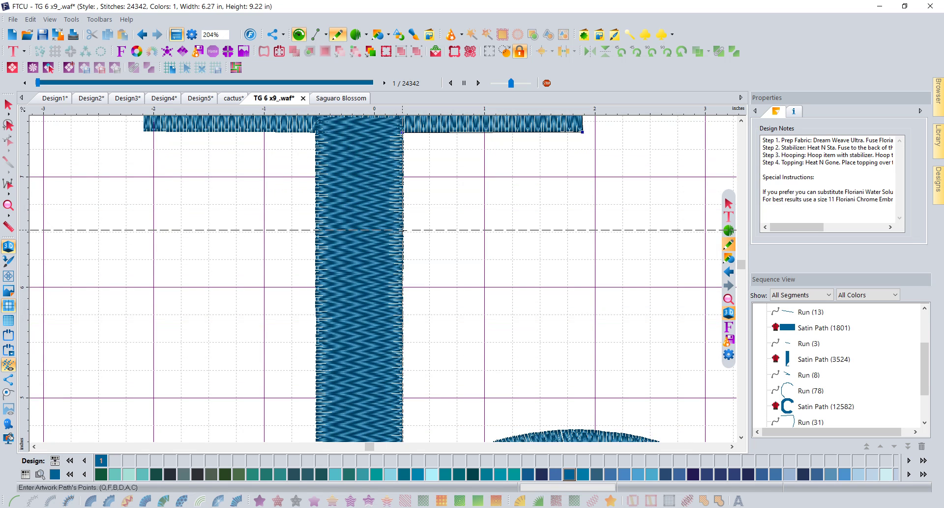
{"action": "scroll", "coordinate": [403, 229], "scroll_direction": "down", "scroll_amount": 6}
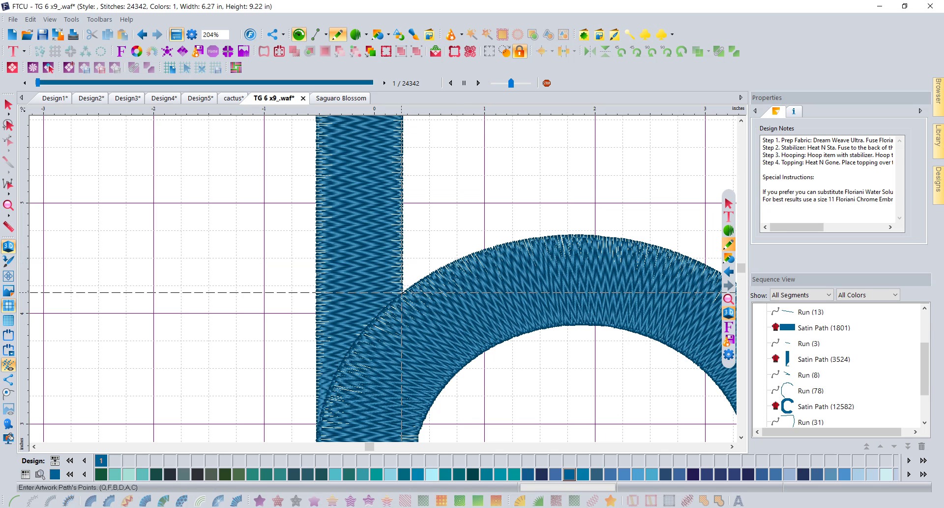
{"action": "left_click", "coordinate": [402, 293]}
Step: Continue the artwork path along the G's upper outer arc to the outer corner of its open end
{"action": "left_click", "coordinate": [468, 255]}
{"action": "left_click", "coordinate": [559, 237]}
{"action": "left_click", "coordinate": [670, 249]}
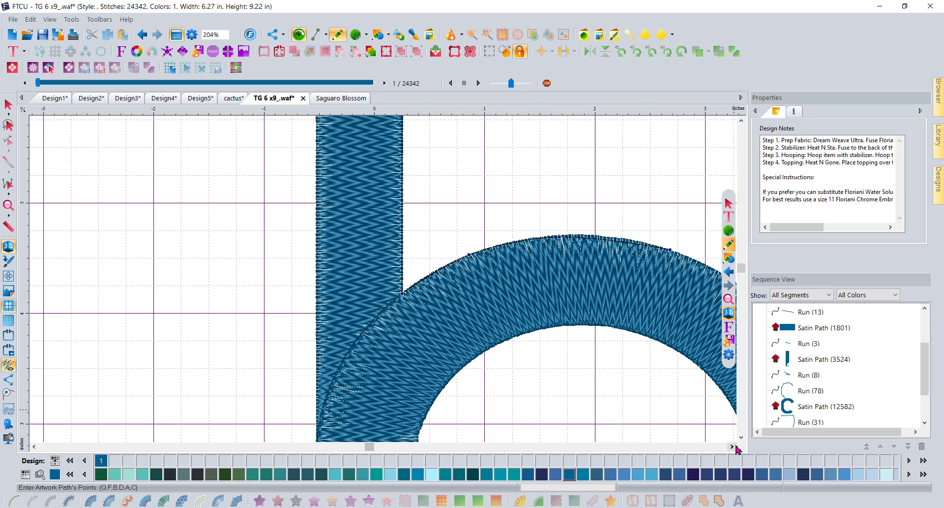
{"action": "left_click", "coordinate": [736, 448]}
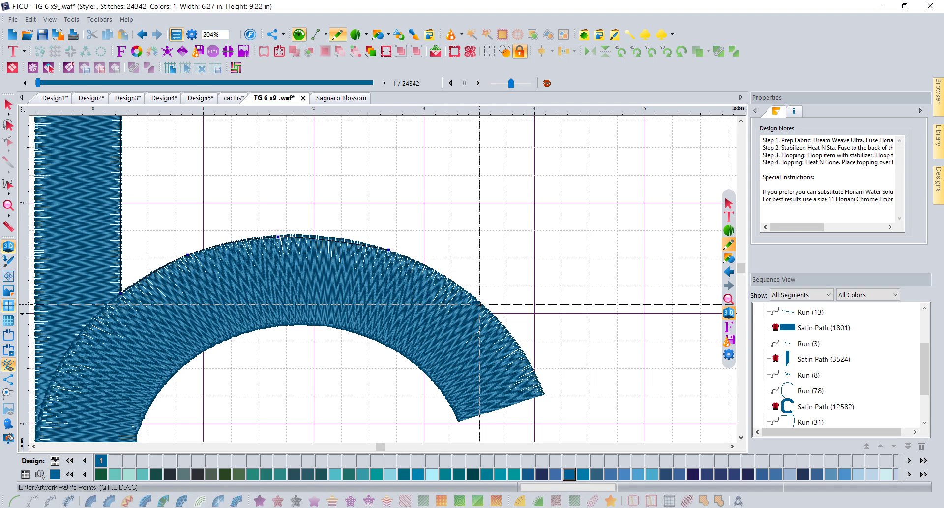
{"action": "left_click", "coordinate": [480, 304]}
{"action": "left_click", "coordinate": [545, 394]}
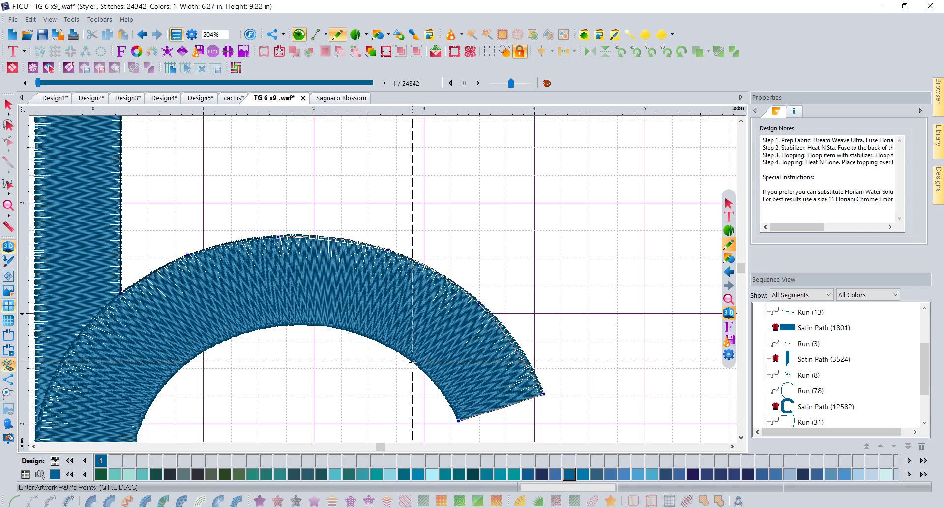
Step: Continue the artwork path from the G's open end back along its upper inner arc to the straight left side
{"action": "left_click", "coordinate": [412, 362]}
{"action": "left_click", "coordinate": [343, 329]}
{"action": "left_click", "coordinate": [235, 334]}
{"action": "left_click", "coordinate": [165, 380]}
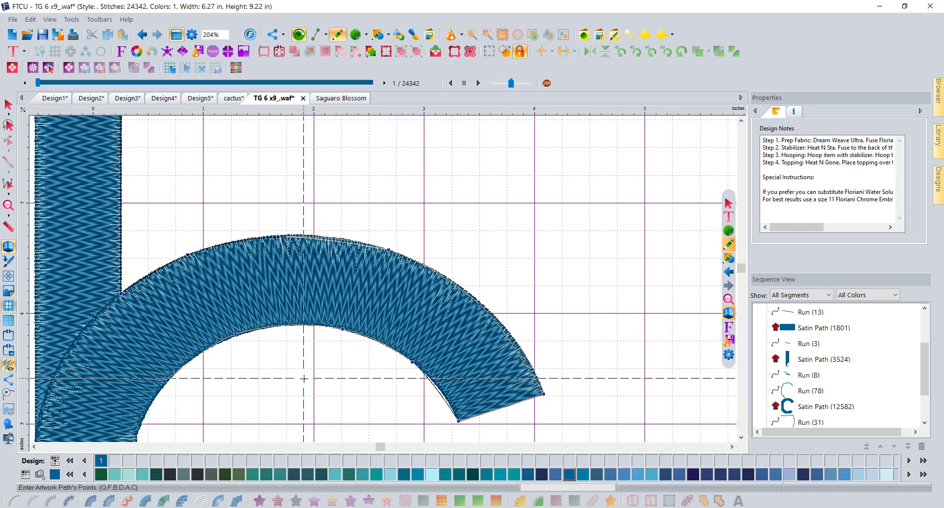
{"action": "scroll", "coordinate": [304, 378], "scroll_direction": "down", "scroll_amount": 3}
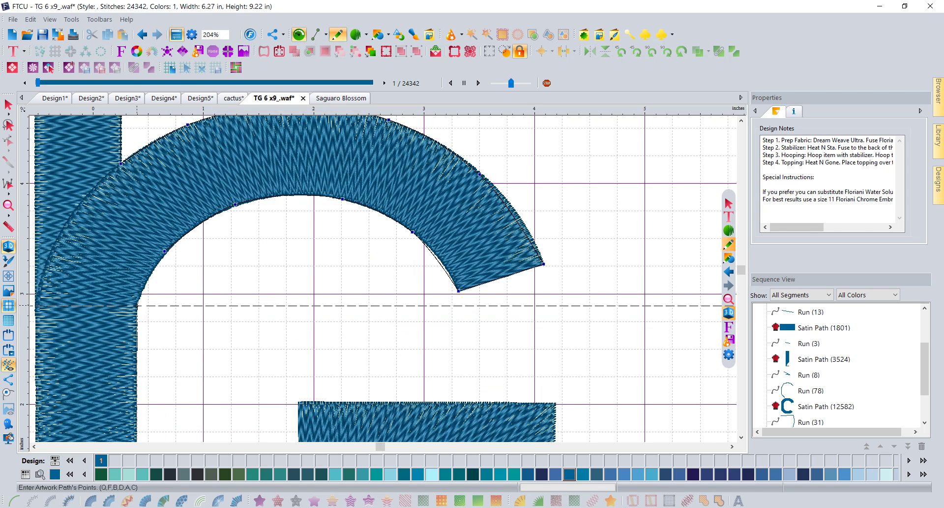
{"action": "left_click", "coordinate": [136, 303]}
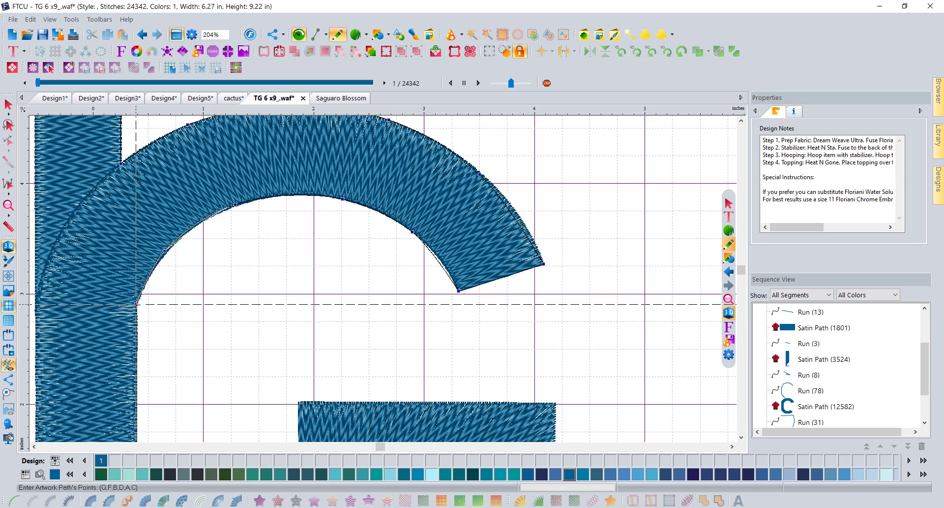
Step: Continue the artwork path down the G's inner left side and around its lower inner arc to the right side
{"action": "scroll", "coordinate": [136, 304], "scroll_direction": "down", "scroll_amount": 4}
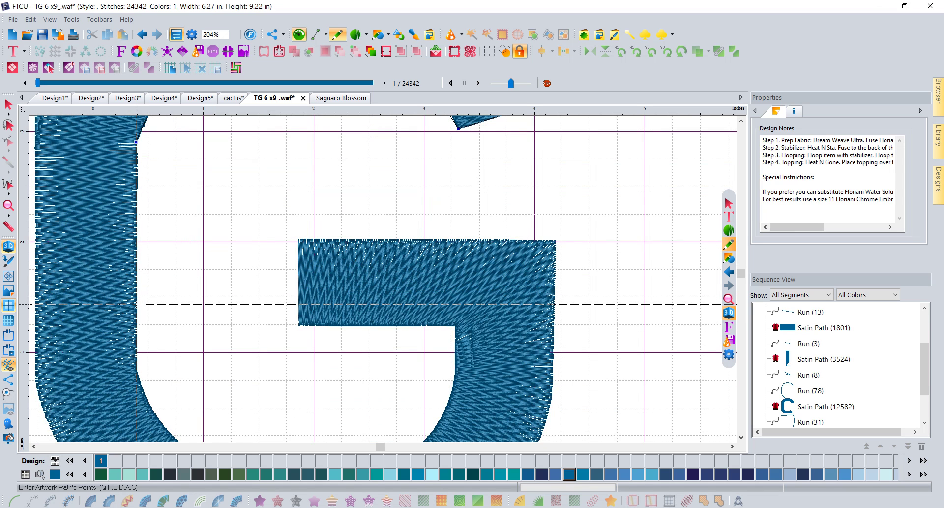
{"action": "scroll", "coordinate": [136, 304], "scroll_direction": "down", "scroll_amount": 2}
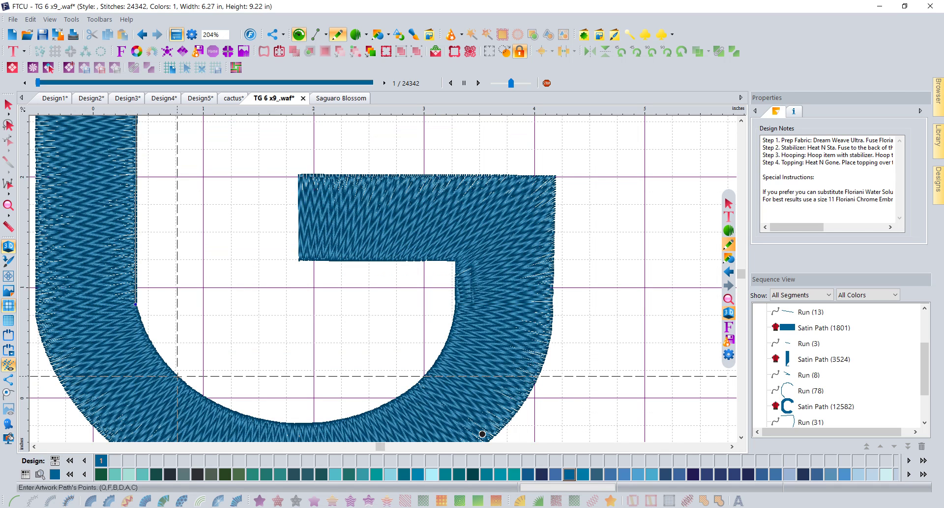
{"action": "left_click", "coordinate": [178, 376]}
{"action": "left_click", "coordinate": [253, 419]}
{"action": "left_click", "coordinate": [349, 419]}
{"action": "left_click", "coordinate": [437, 362]}
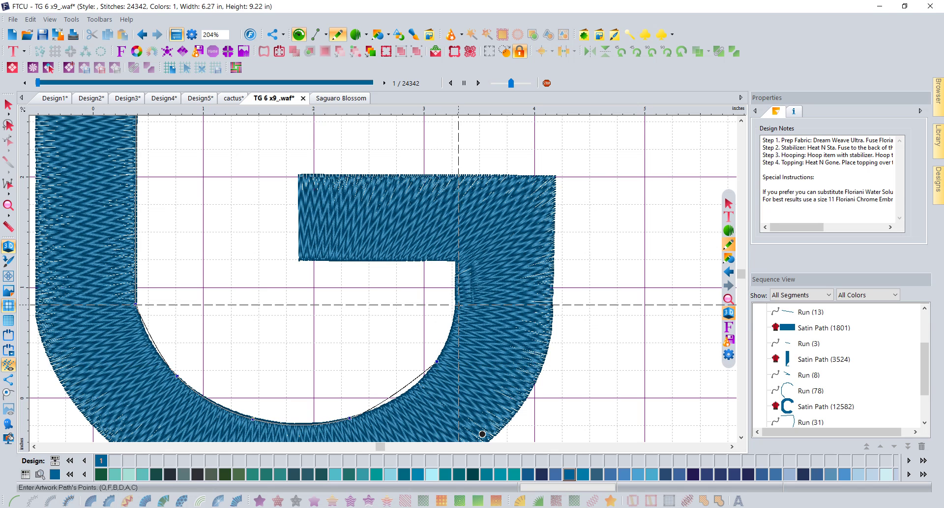
{"action": "left_click", "coordinate": [458, 305]}
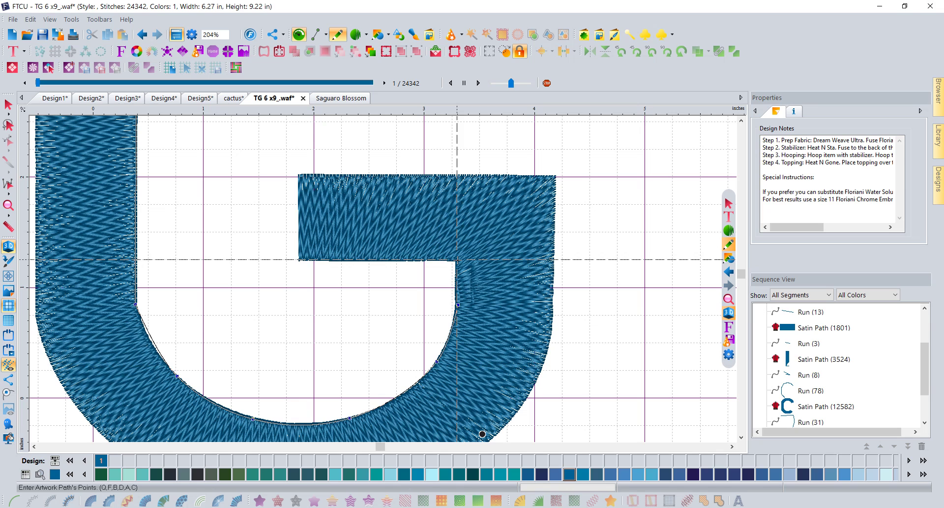
Step: Trace around the G's horizontal bar and partway down its outer right side, and finish the artwork path there
{"action": "left_click", "coordinate": [457, 259]}
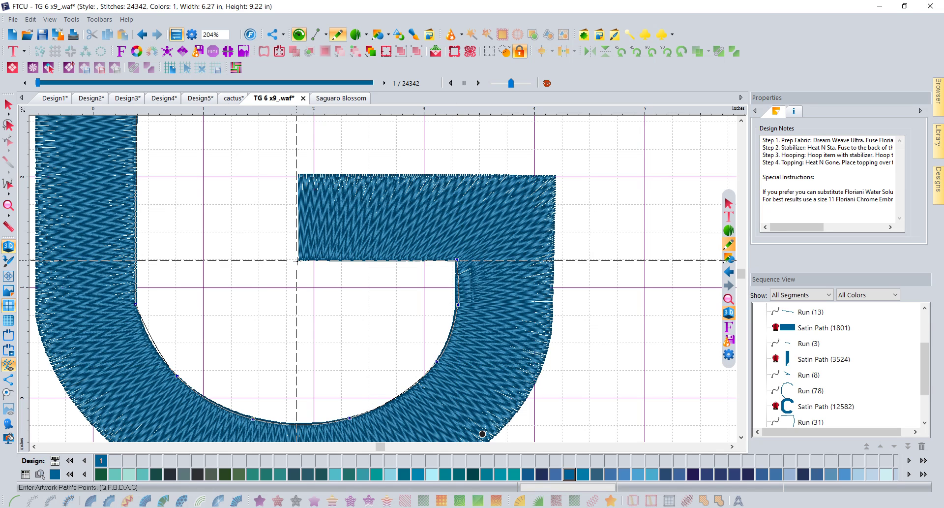
{"action": "left_click", "coordinate": [300, 260]}
{"action": "left_click", "coordinate": [300, 176]}
{"action": "left_click", "coordinate": [555, 176]}
{"action": "left_click", "coordinate": [554, 293]}
{"action": "right_click", "coordinate": [554, 293]}
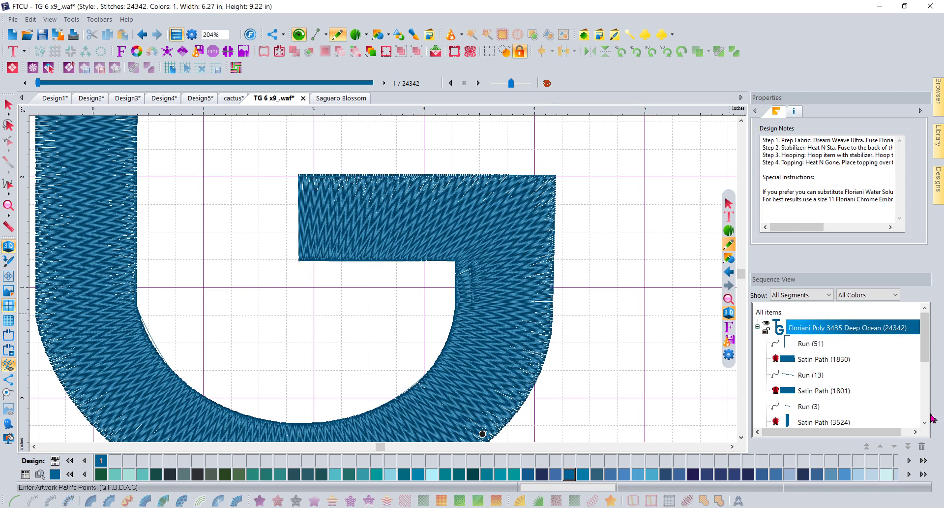
Step: Select the traced artwork at the end of the sequence and create a run stitch from it
{"action": "left_click", "coordinate": [925, 422]}
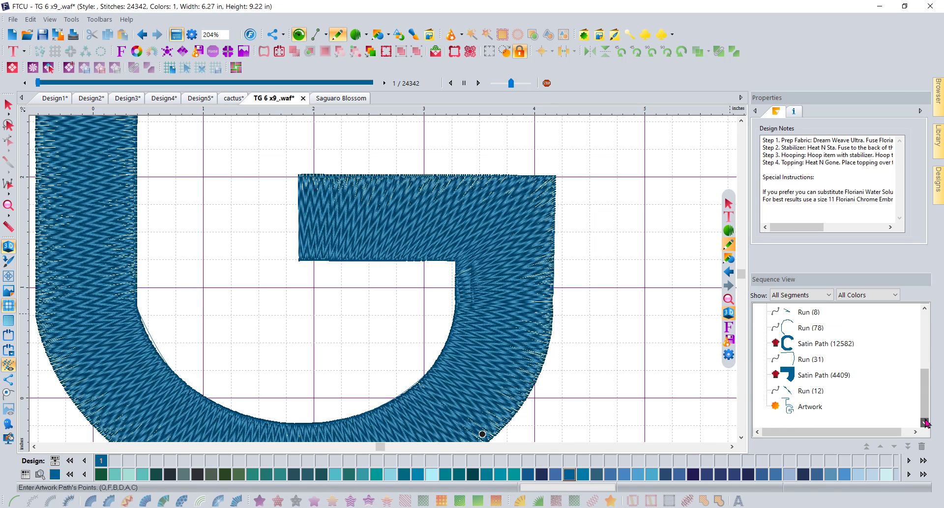
{"action": "left_click", "coordinate": [811, 406]}
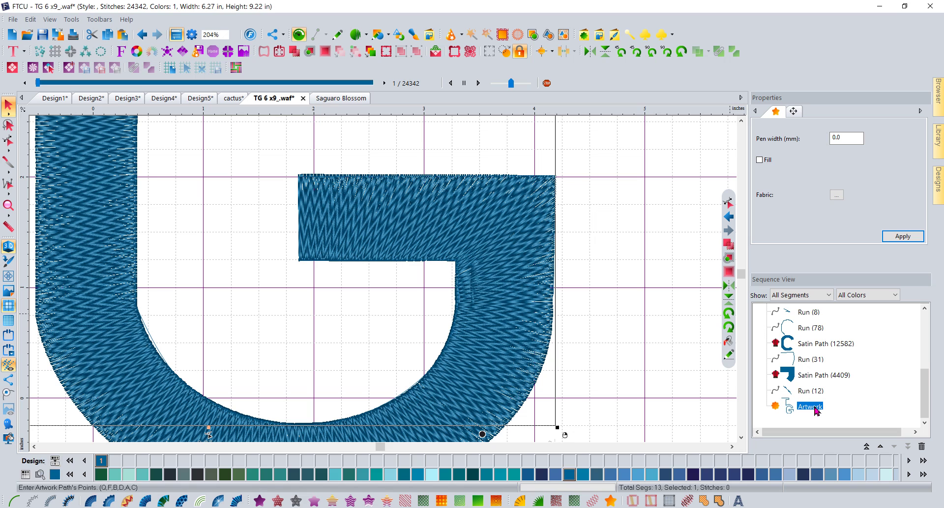
{"action": "left_click", "coordinate": [12, 502]}
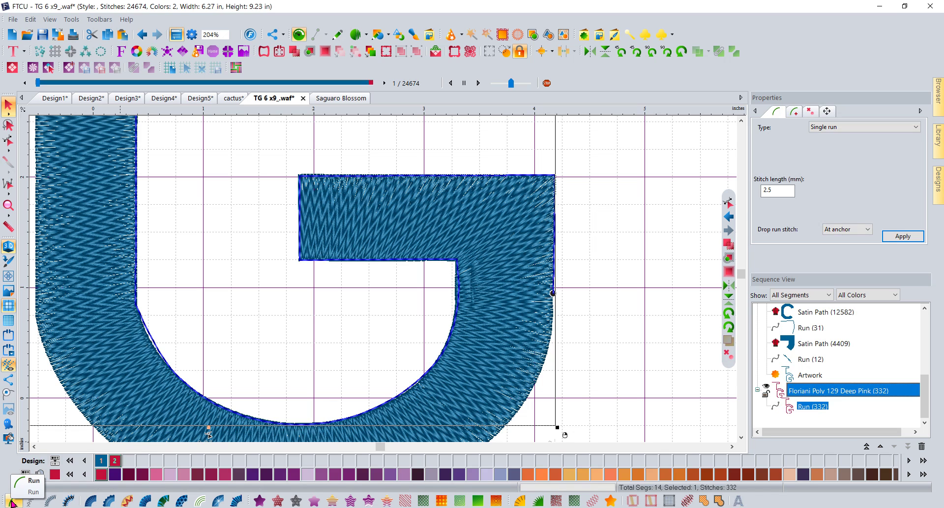
Step: Give the new run outline the Bean style with 3 bean repeats, apply it and deselect the outline
{"action": "left_click", "coordinate": [812, 408]}
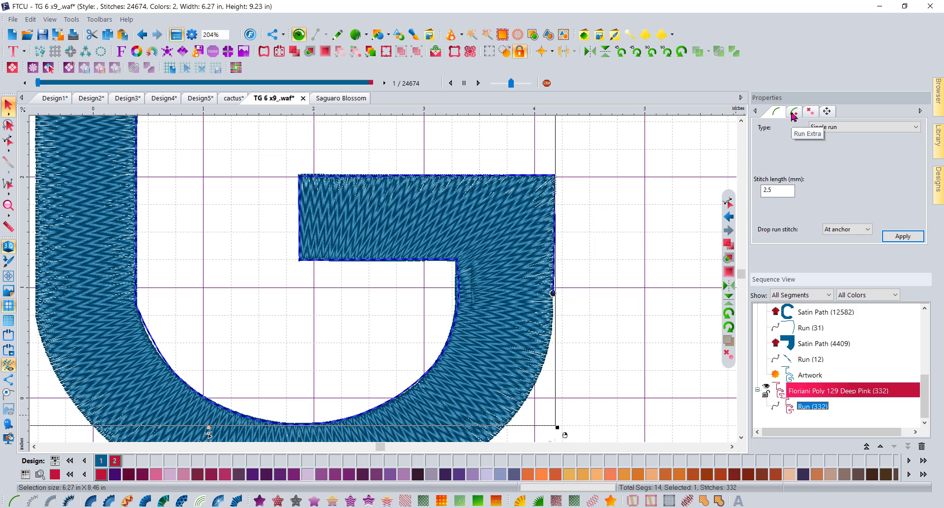
{"action": "left_click", "coordinate": [917, 128]}
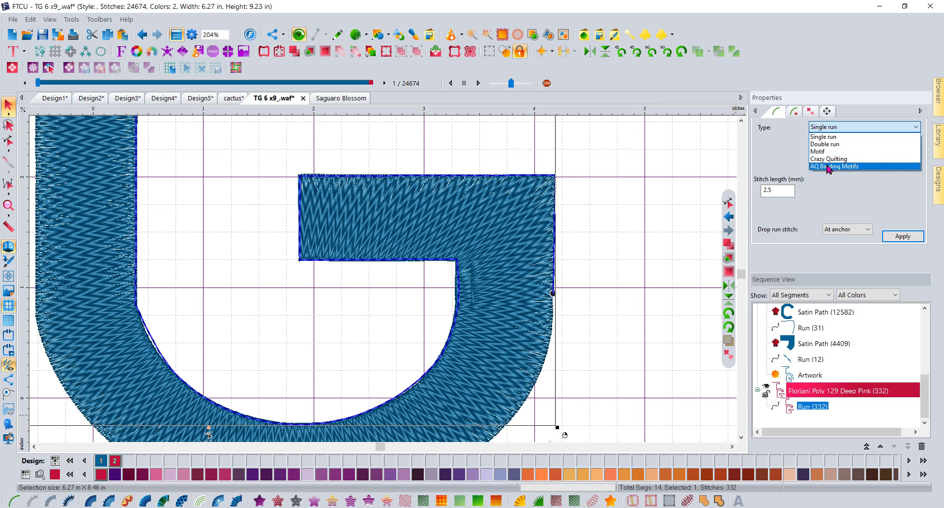
{"action": "left_click", "coordinate": [796, 113]}
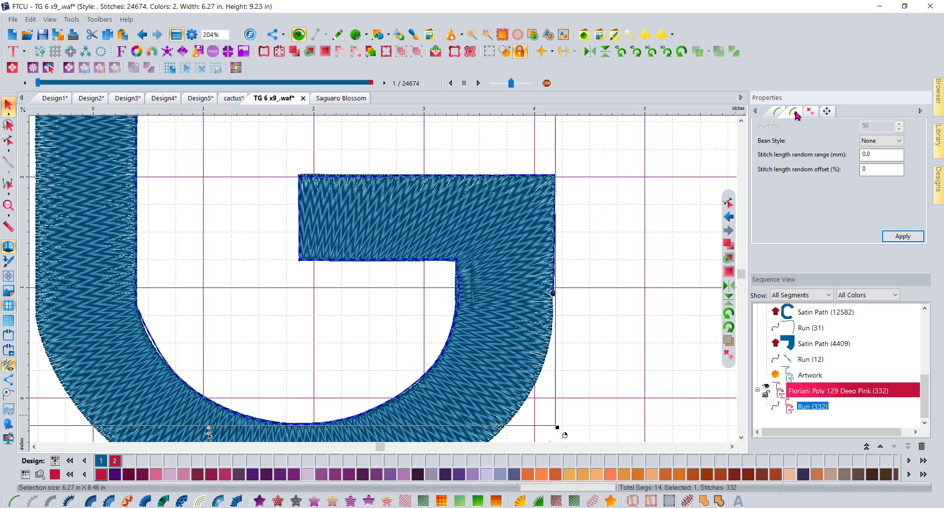
{"action": "left_click", "coordinate": [900, 141]}
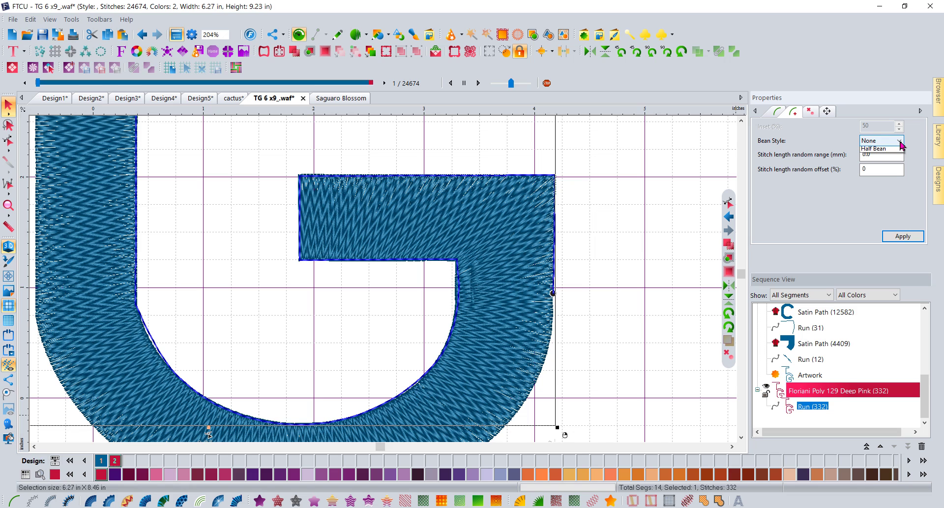
{"action": "left_click", "coordinate": [877, 156]}
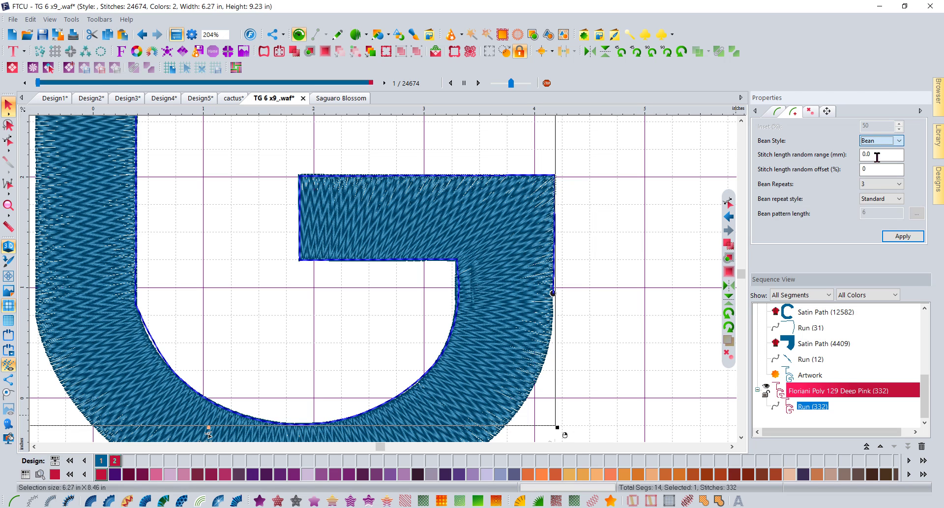
{"action": "left_click", "coordinate": [874, 186]}
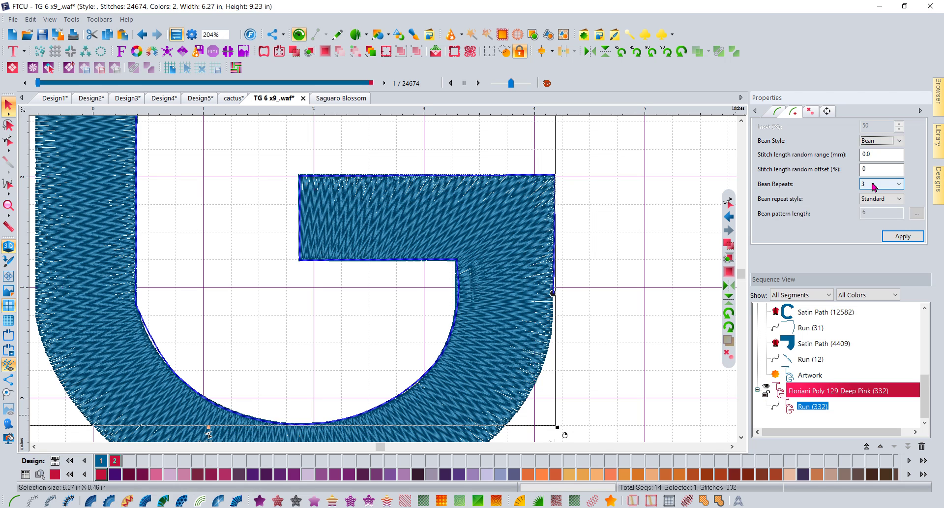
{"action": "left_click", "coordinate": [903, 238]}
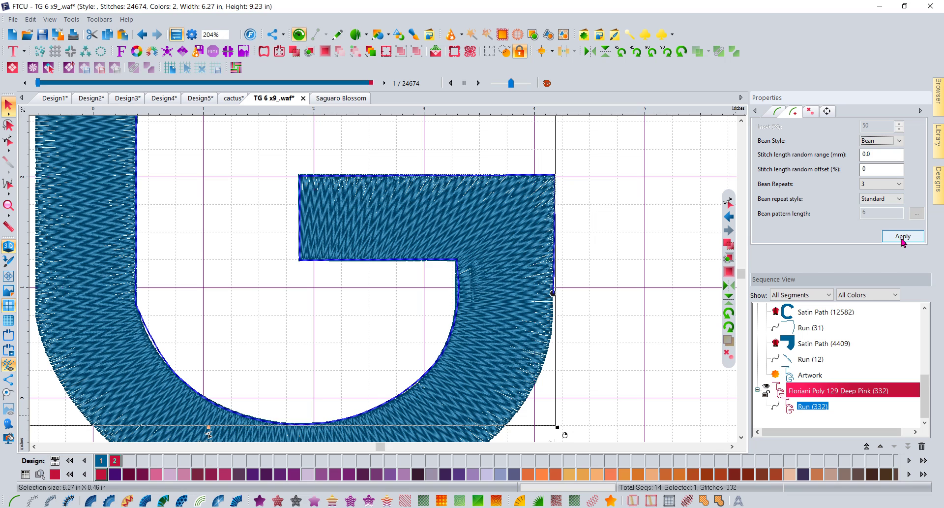
{"action": "left_click", "coordinate": [903, 237]}
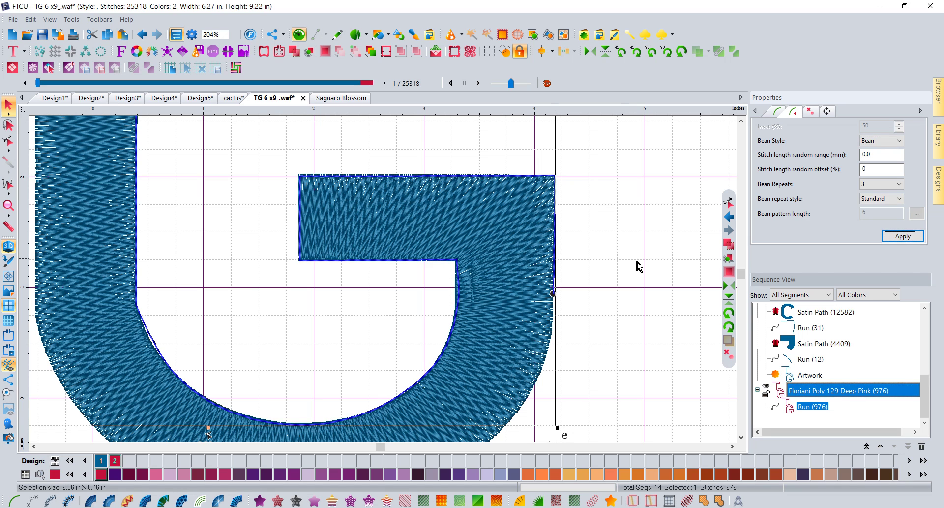
{"action": "left_click", "coordinate": [649, 271]}
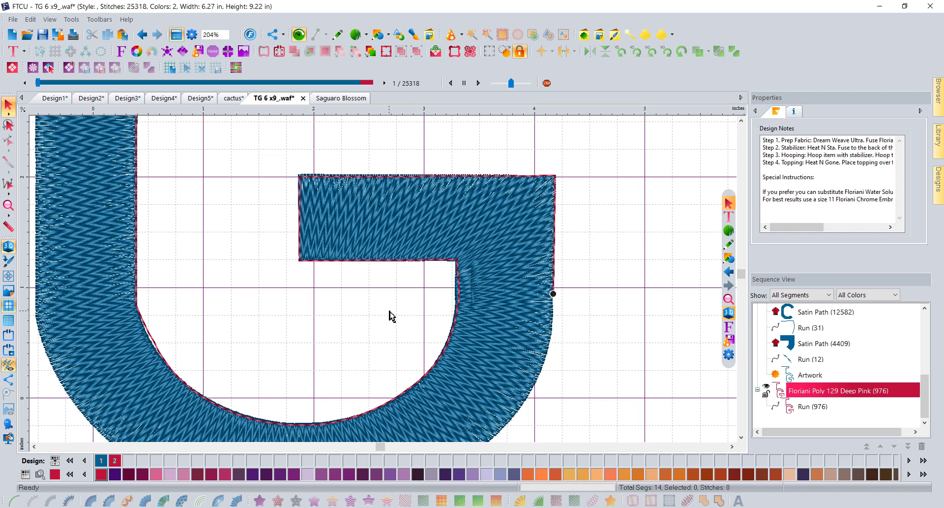
Step: Edit the run outline's path, adding a point on the G's lower-left inner curve and fitting it to the satin edge
{"action": "left_click", "coordinate": [812, 407]}
{"action": "left_click", "coordinate": [8, 146]}
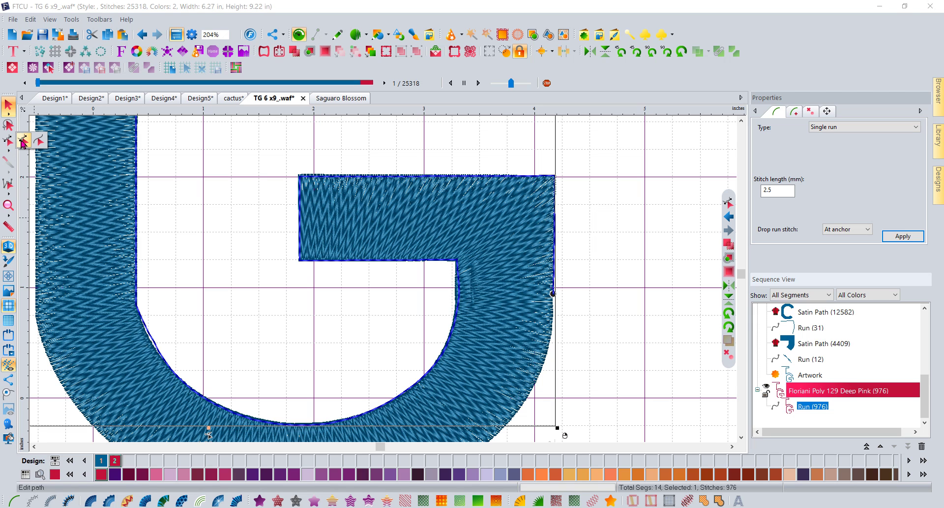
{"action": "left_click", "coordinate": [23, 142]}
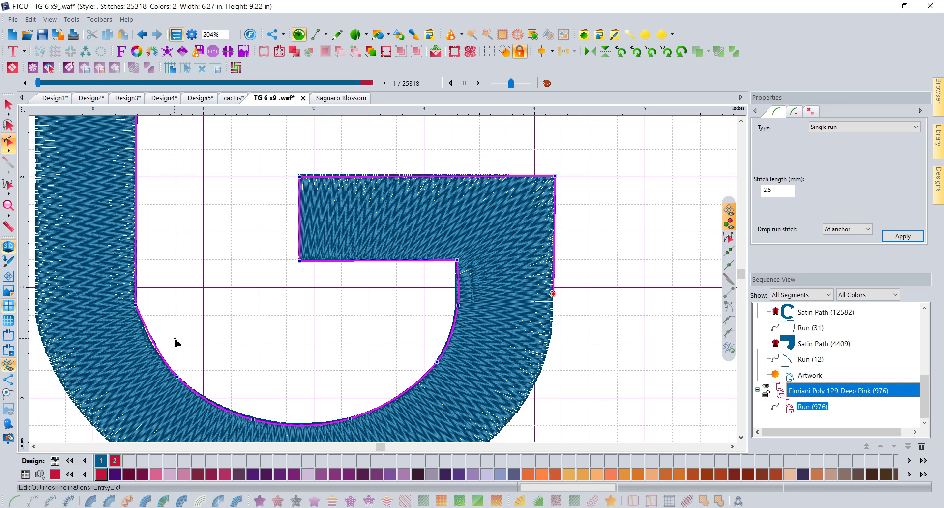
{"action": "right_click", "coordinate": [154, 345]}
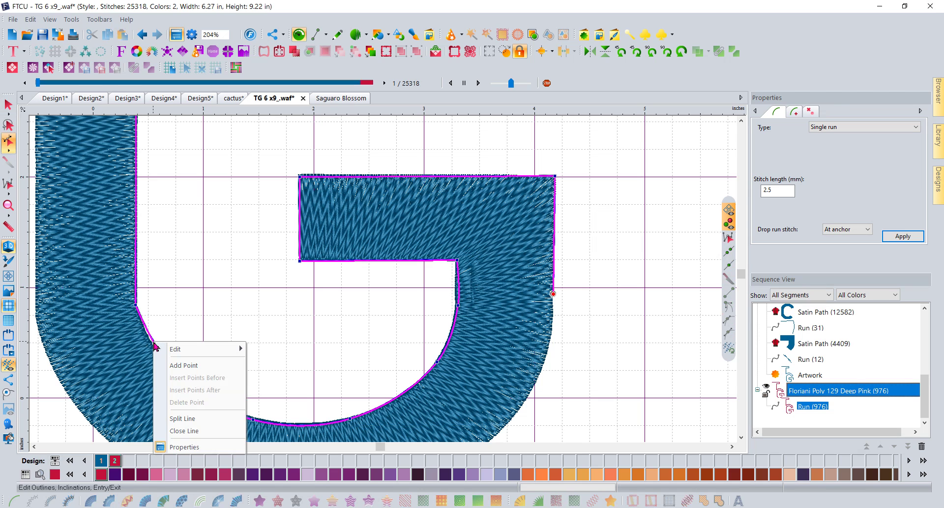
{"action": "left_click", "coordinate": [184, 365]}
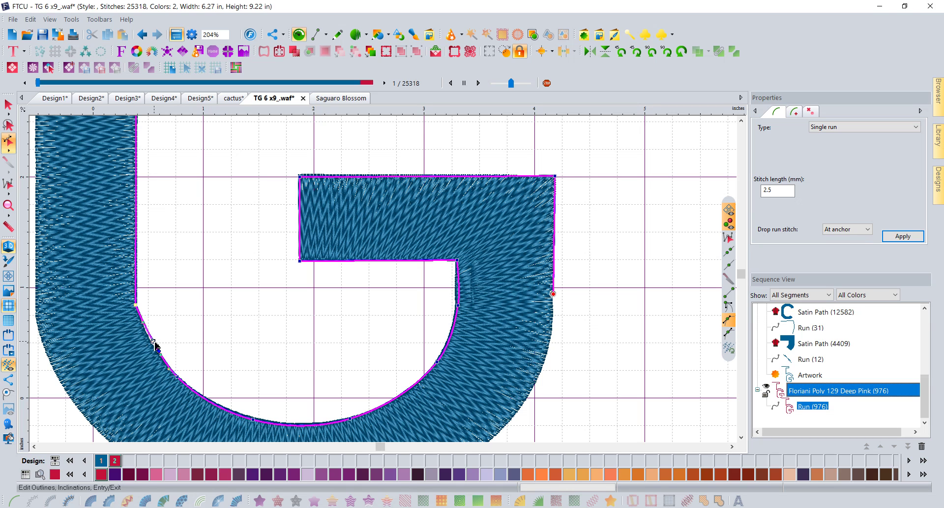
{"action": "left_click", "coordinate": [152, 344]}
{"action": "left_click", "coordinate": [152, 345]}
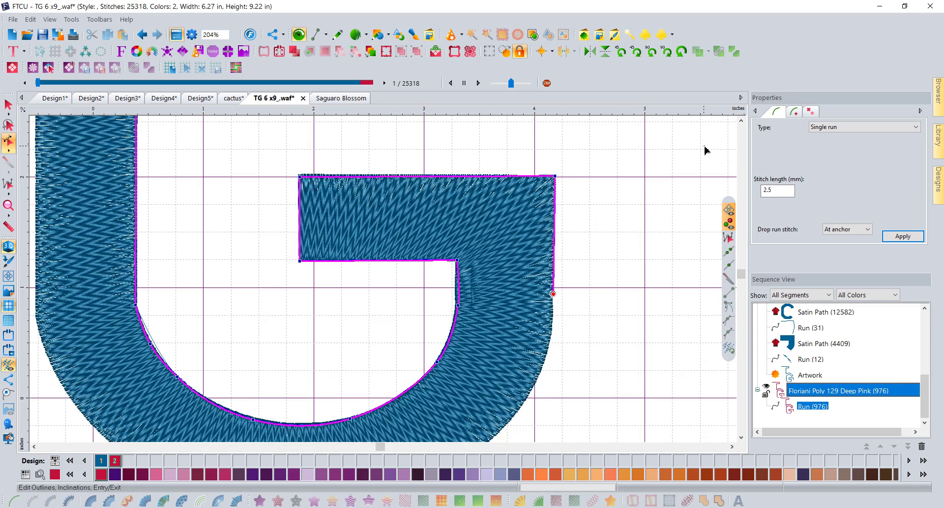
Step: Add a point to the run outline on the G's upper inner arc near the open end and fit it to the satin edge
{"action": "left_click", "coordinate": [742, 121]}
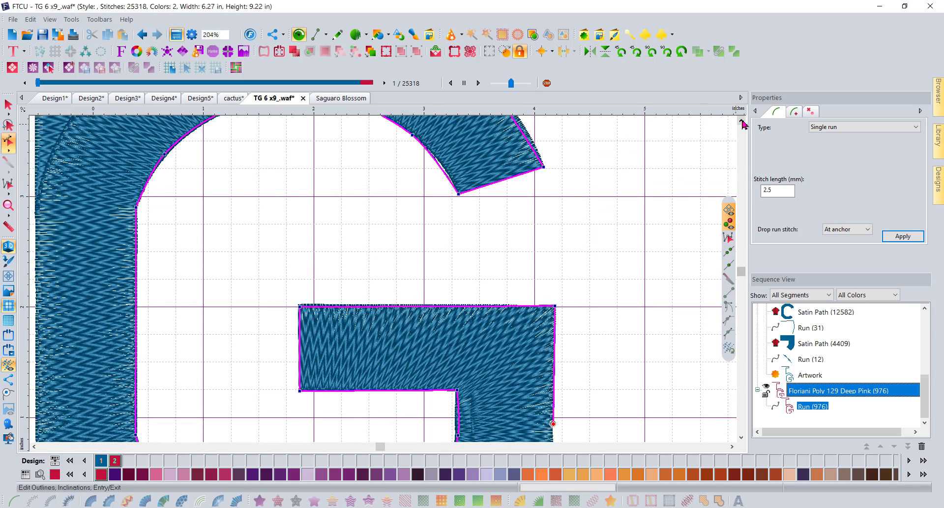
{"action": "left_click", "coordinate": [742, 121]}
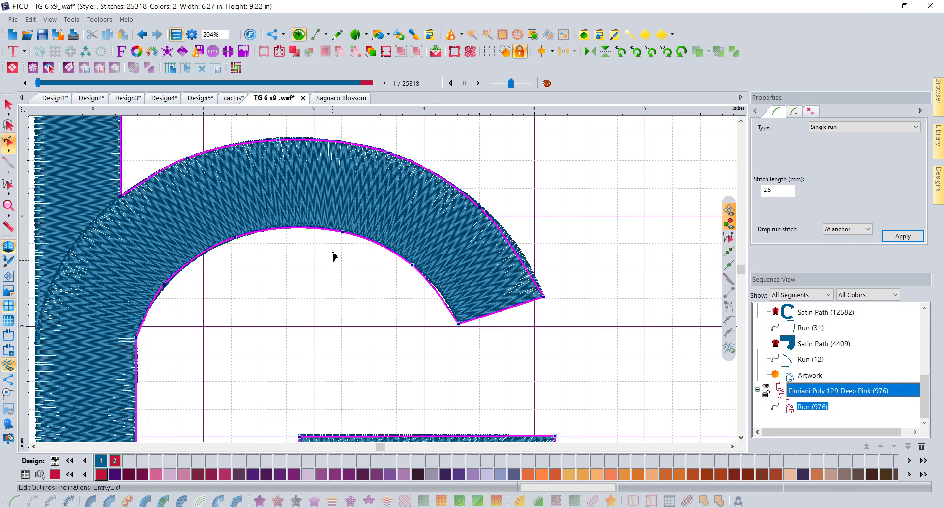
{"action": "left_click", "coordinate": [8, 143]}
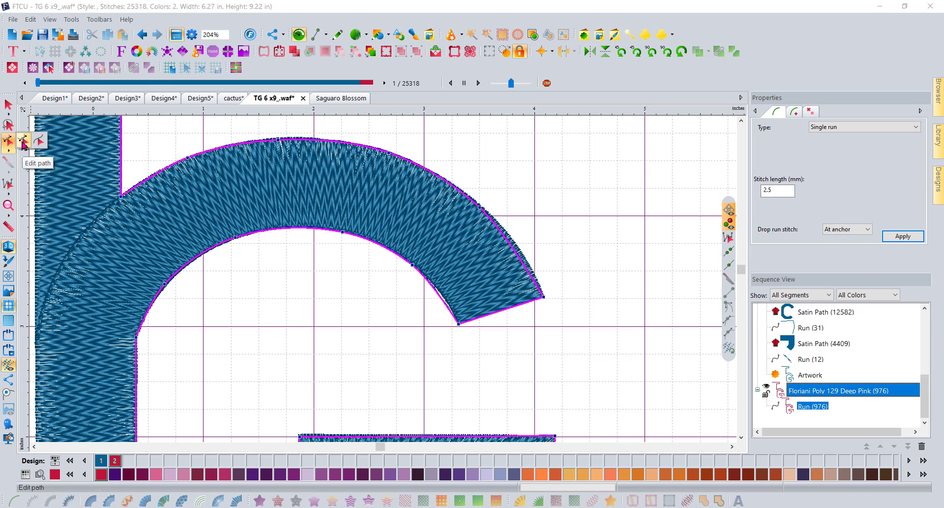
{"action": "left_click", "coordinate": [23, 143]}
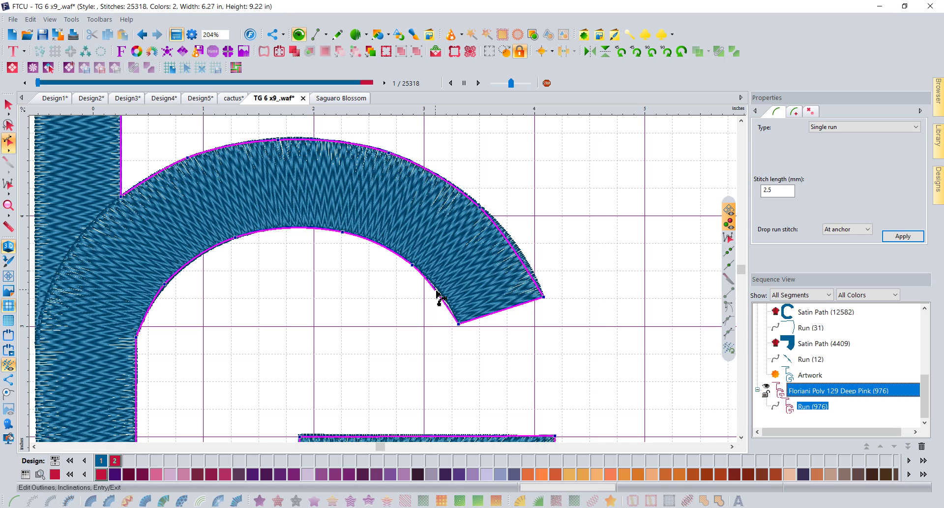
{"action": "right_click", "coordinate": [436, 292]}
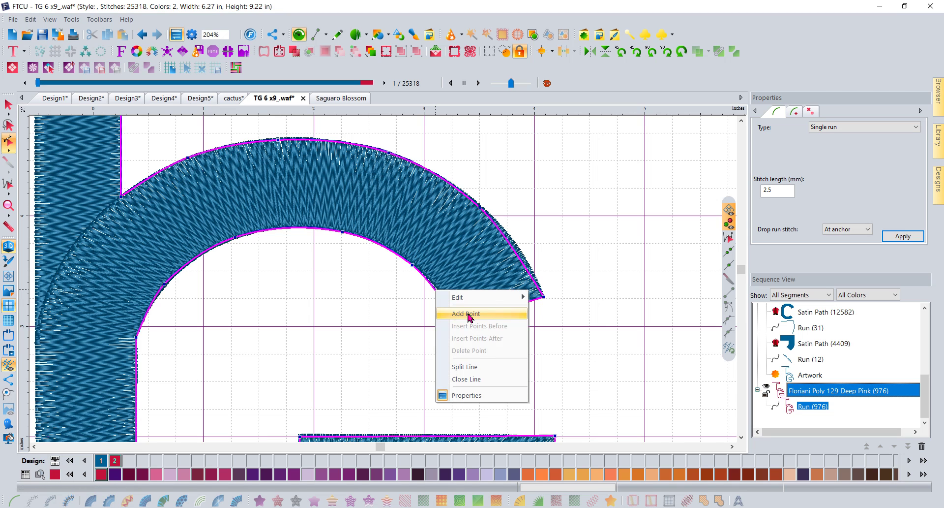
{"action": "left_click", "coordinate": [470, 313]}
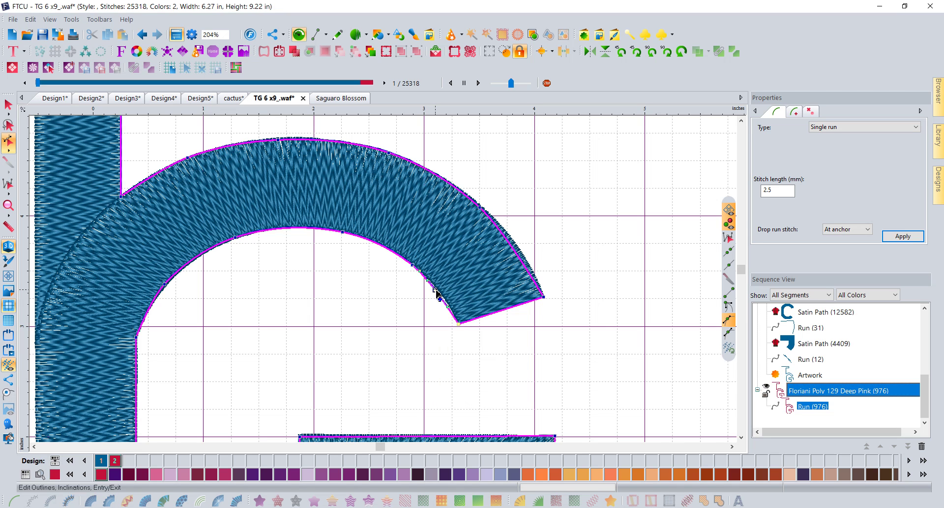
{"action": "left_click", "coordinate": [437, 293]}
{"action": "left_click", "coordinate": [372, 390]}
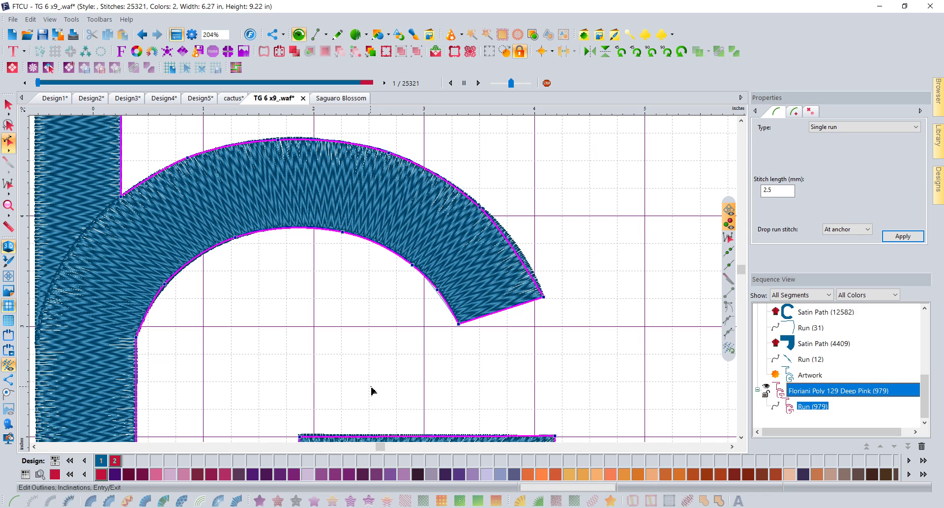
Step: Add a point to the run outline on the G's outer arc near the open end, fit it to the edge and finish path editing
{"action": "right_click", "coordinate": [516, 256]}
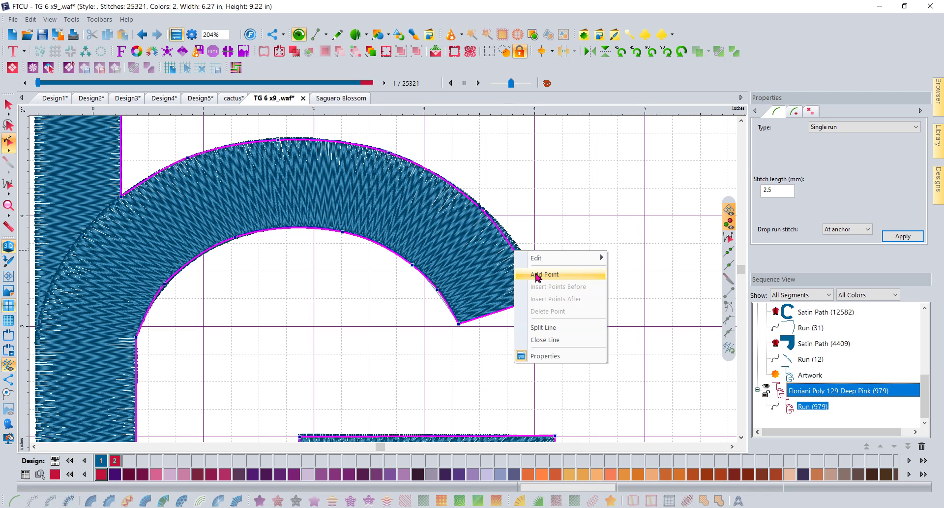
{"action": "left_click", "coordinate": [538, 275]}
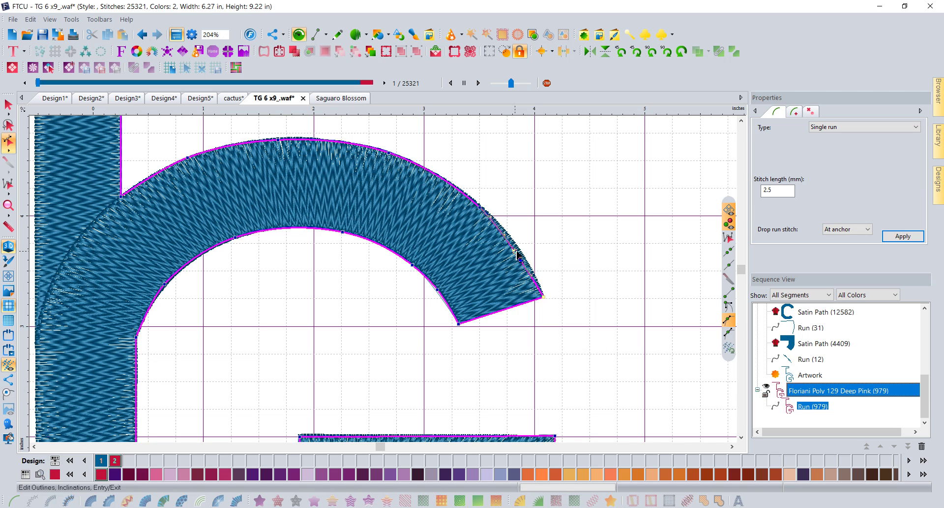
{"action": "left_click", "coordinate": [517, 255]}
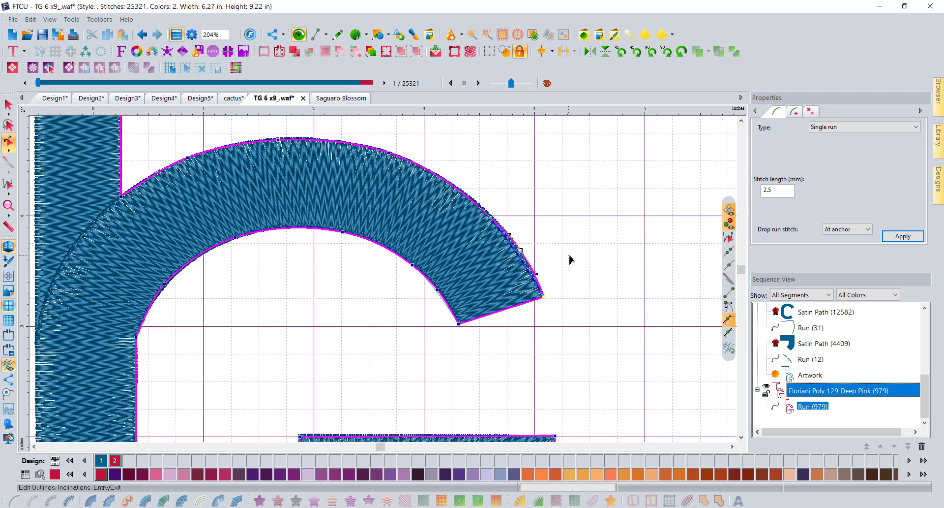
{"action": "left_click", "coordinate": [571, 260]}
{"action": "key", "text": "Escape"}
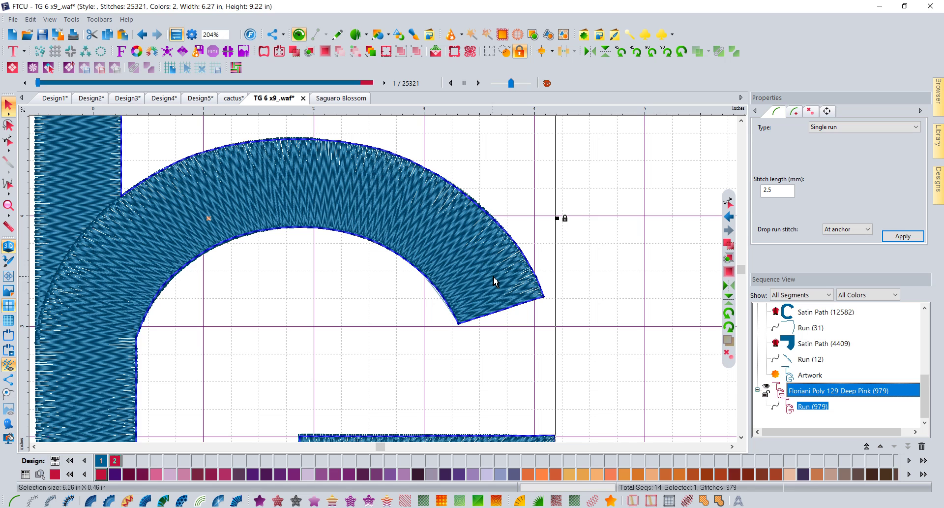
Step: Filter the sequence list to show only Satin Path segments and select all five of them
{"action": "left_click", "coordinate": [830, 296]}
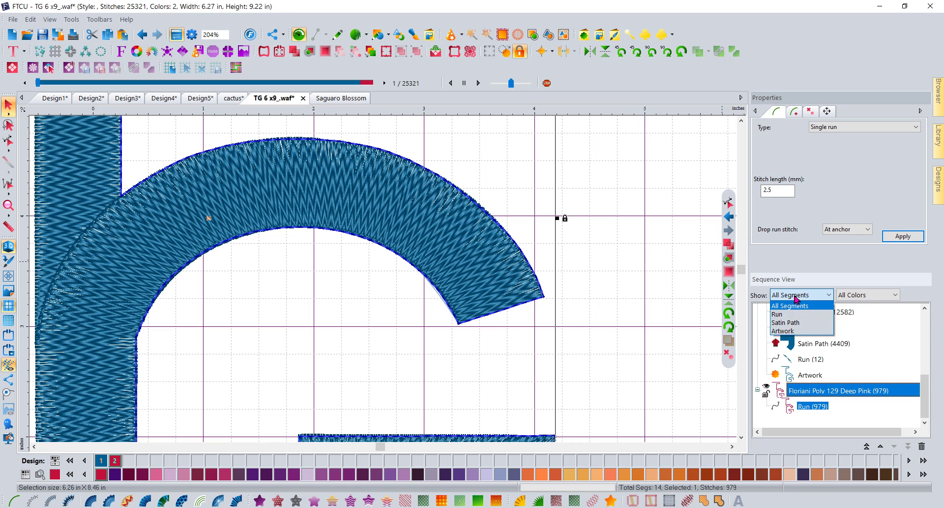
{"action": "left_click", "coordinate": [794, 323]}
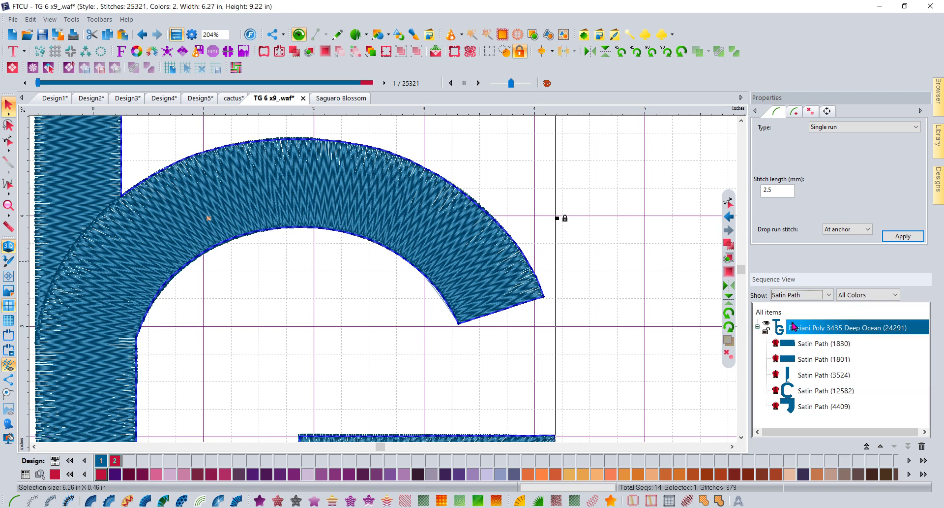
{"action": "left_click", "coordinate": [808, 344]}
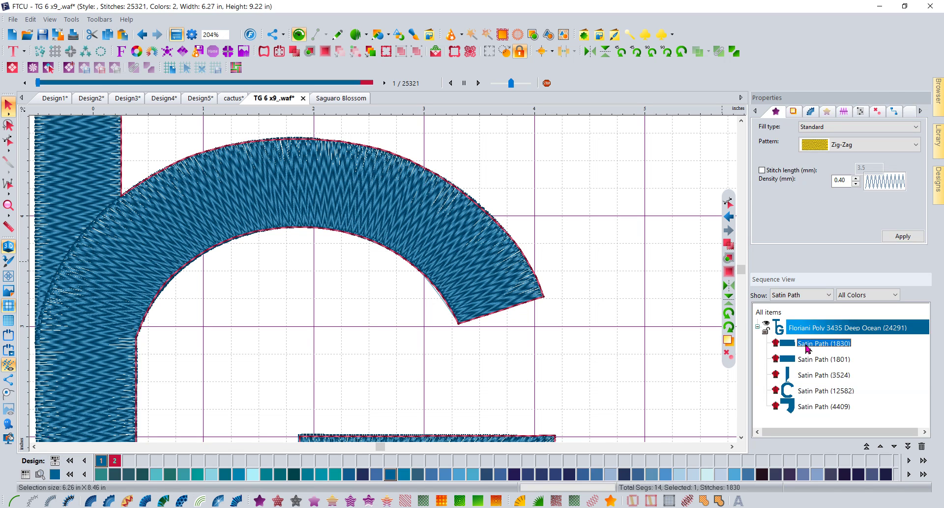
{"action": "left_click", "coordinate": [814, 410], "text": "shift"}
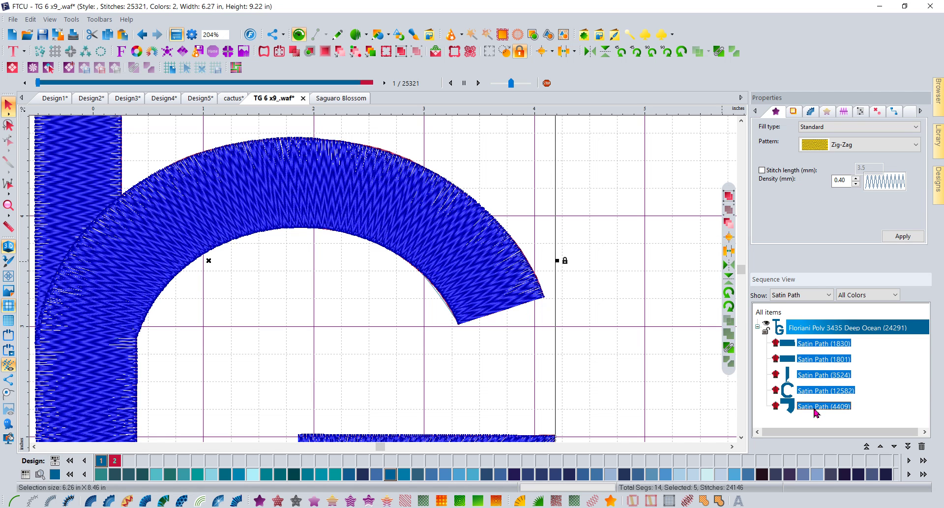
Step: Give the selected satin paths Absolute pull compensation of 0.4 mm and apply it
{"action": "left_click", "coordinate": [844, 113]}
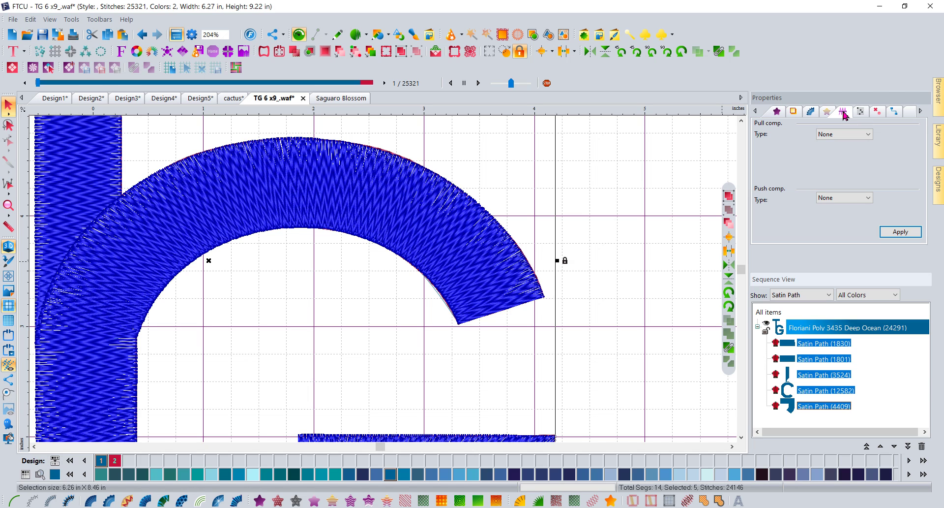
{"action": "left_click", "coordinate": [871, 137]}
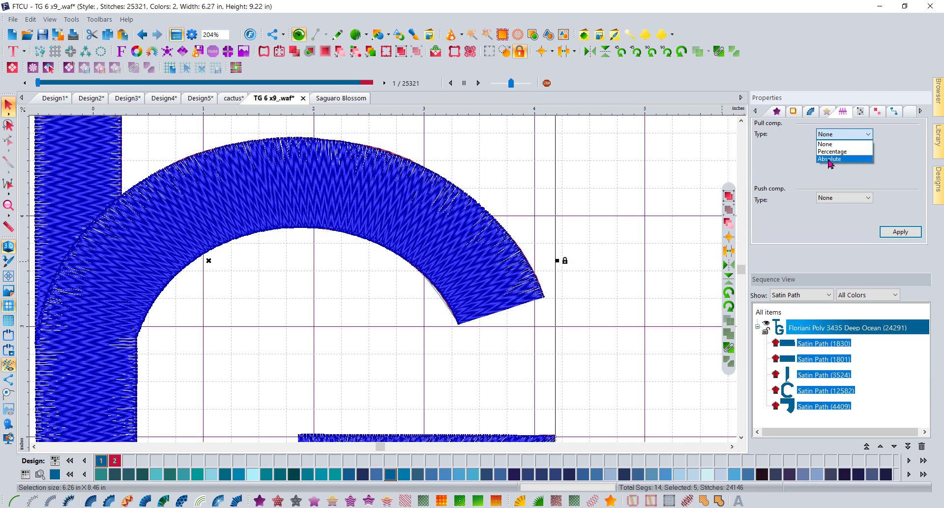
{"action": "left_click", "coordinate": [829, 160]}
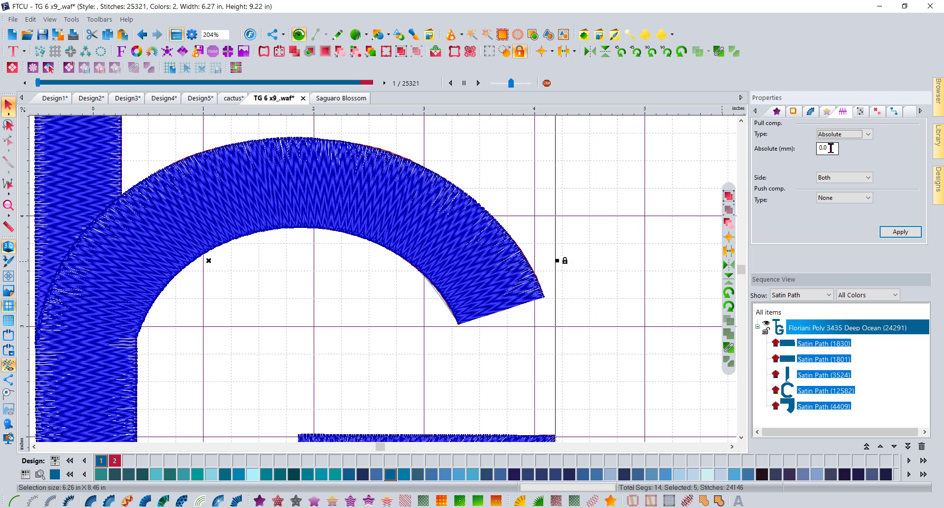
{"action": "double_click", "coordinate": [831, 149]}
{"action": "type", "text": ".4"}
{"action": "left_click", "coordinate": [900, 233]}
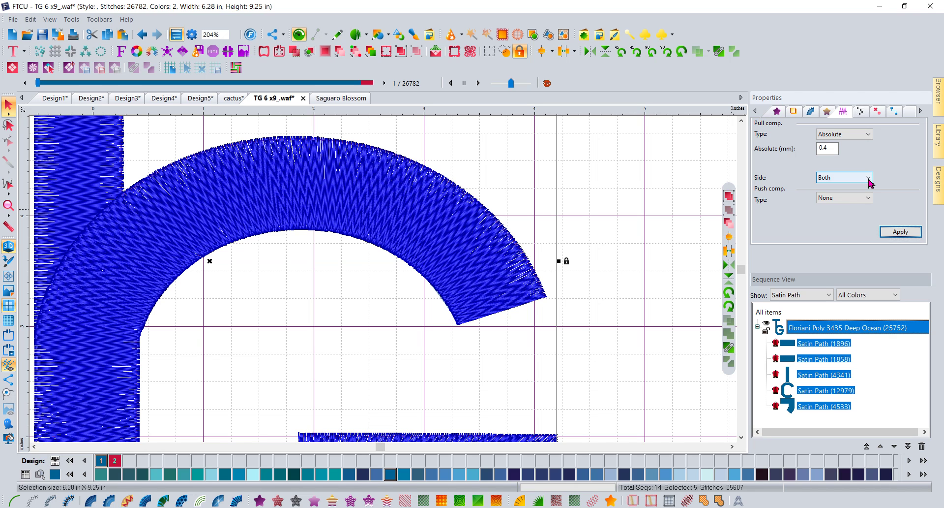
{"action": "left_click", "coordinate": [868, 198]}
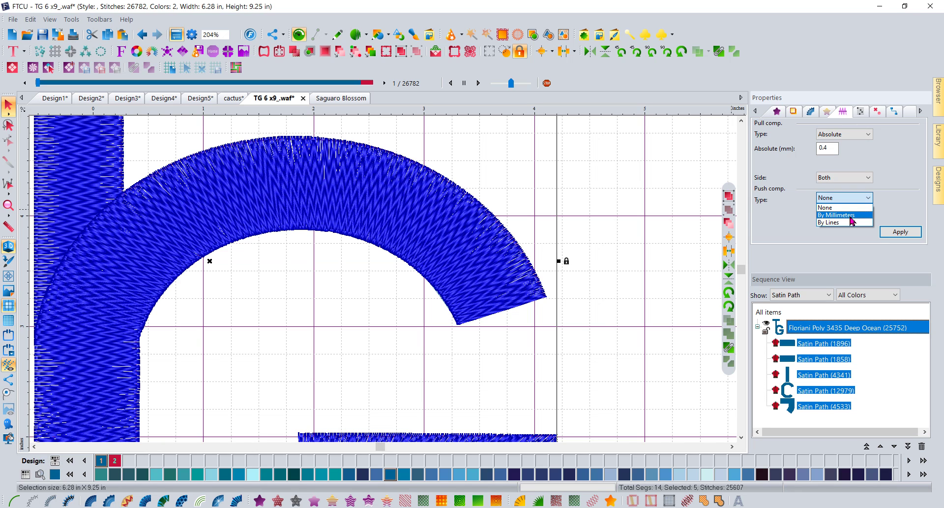
{"action": "left_click", "coordinate": [853, 216]}
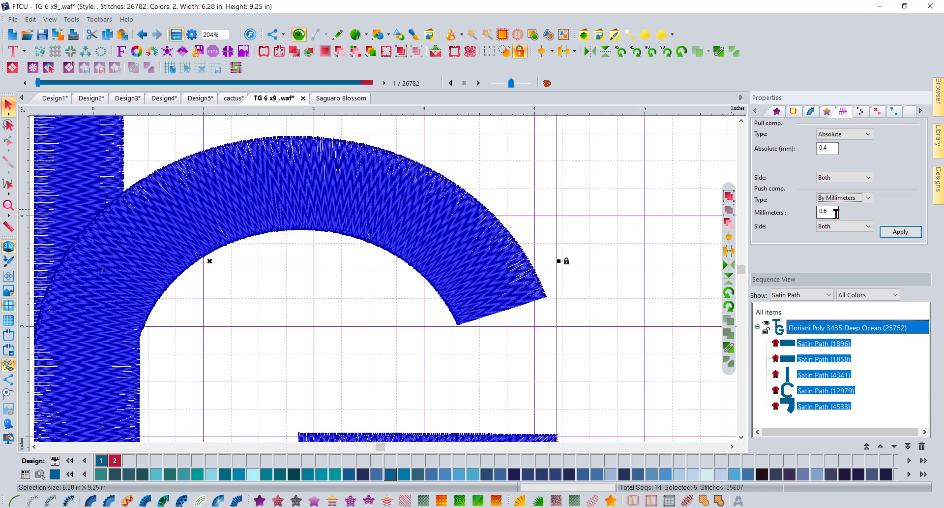
{"action": "left_click", "coordinate": [648, 182]}
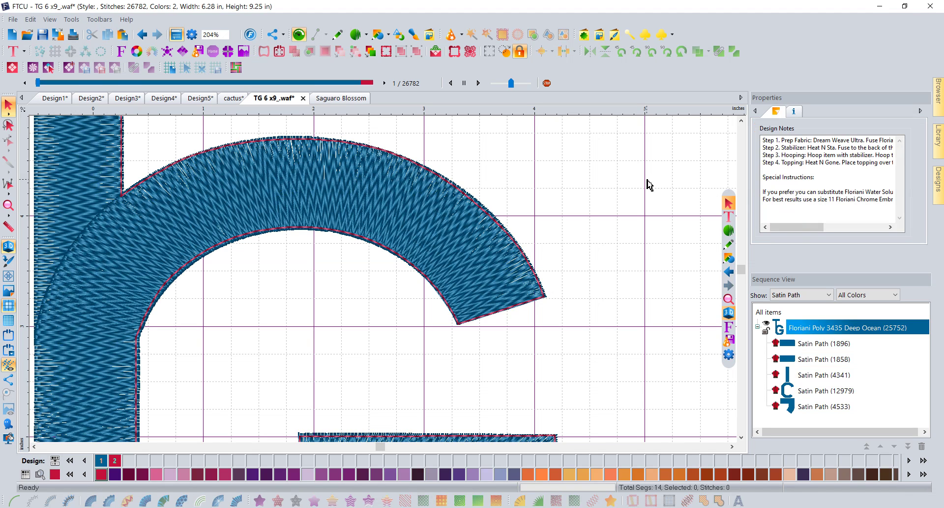